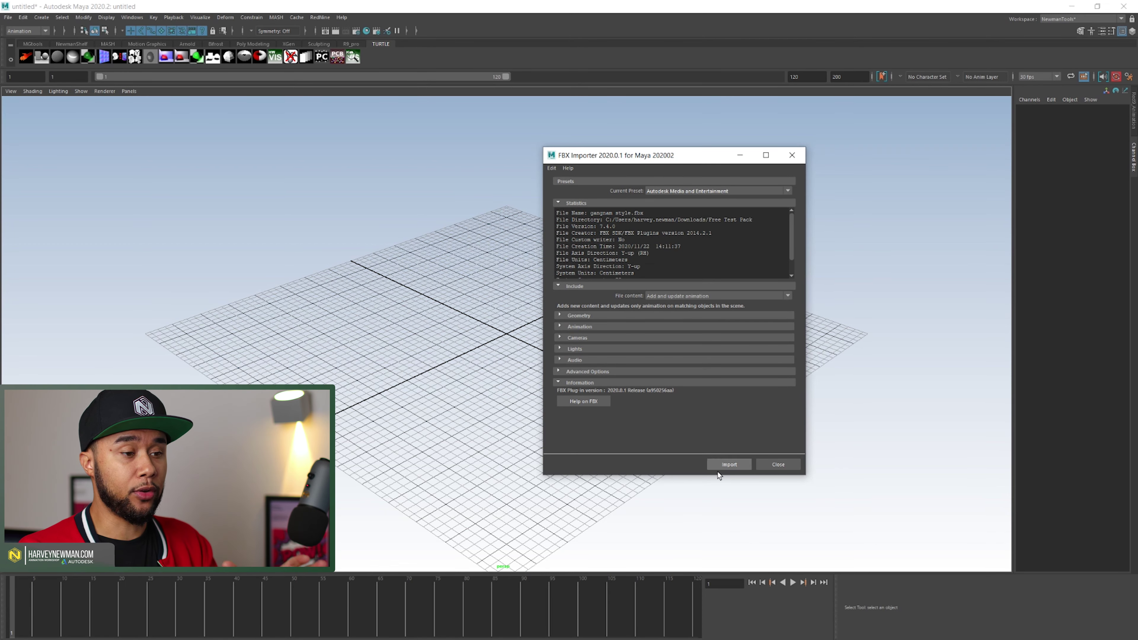
Import the gangnam style.fbx mocap skeleton and frame the view on its LeftLeg joint
{"action": "left_click_drag", "start_coordinate": [627, 152], "coordinate": [506, 133]}
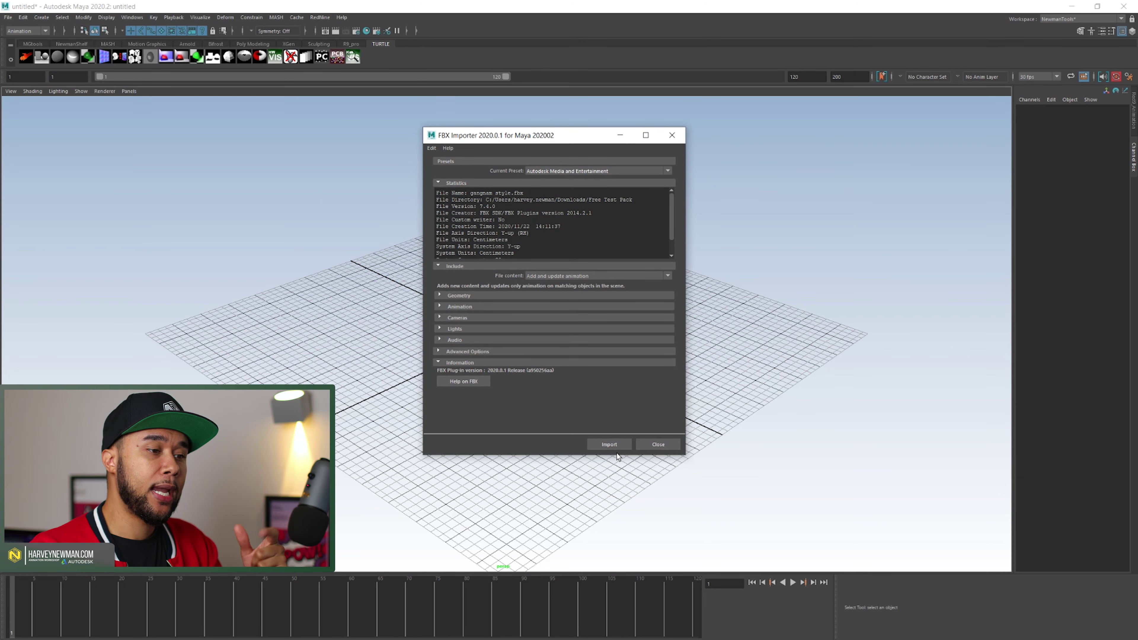
{"action": "left_click", "coordinate": [616, 445]}
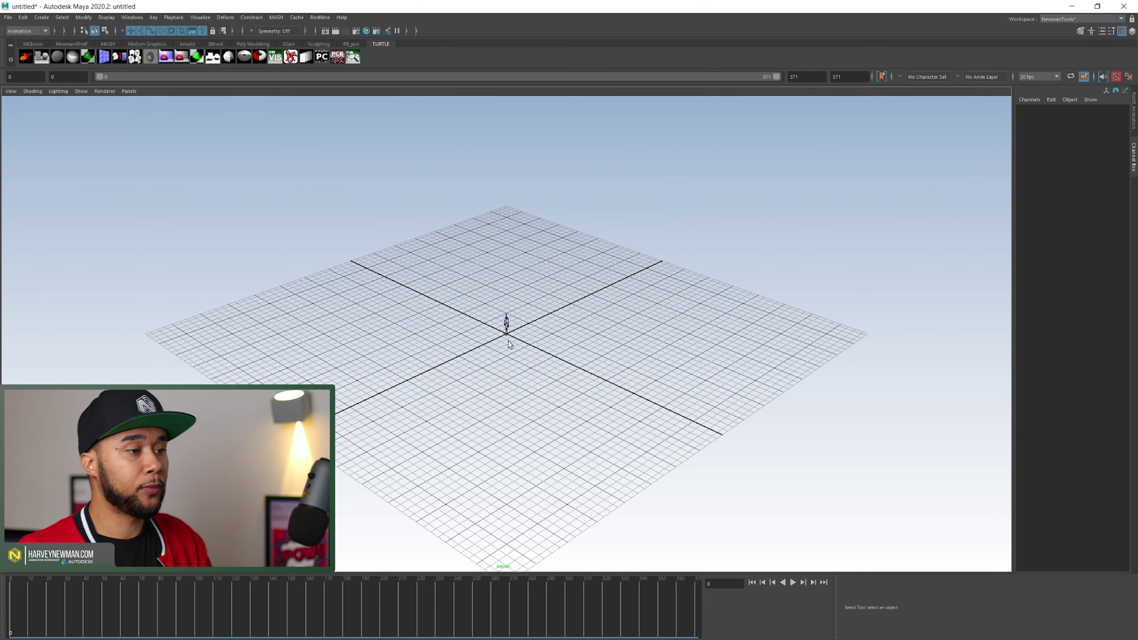
{"action": "left_click", "coordinate": [508, 332]}
{"action": "key", "text": "f"}
Pull the camera back to show the whole skeleton and play its dance animation
{"action": "scroll", "coordinate": [549, 364], "scroll_direction": "down", "scroll_amount": 3}
{"action": "middle_click_drag", "start_coordinate": [538, 359], "coordinate": [549, 364], "text": "alt"}
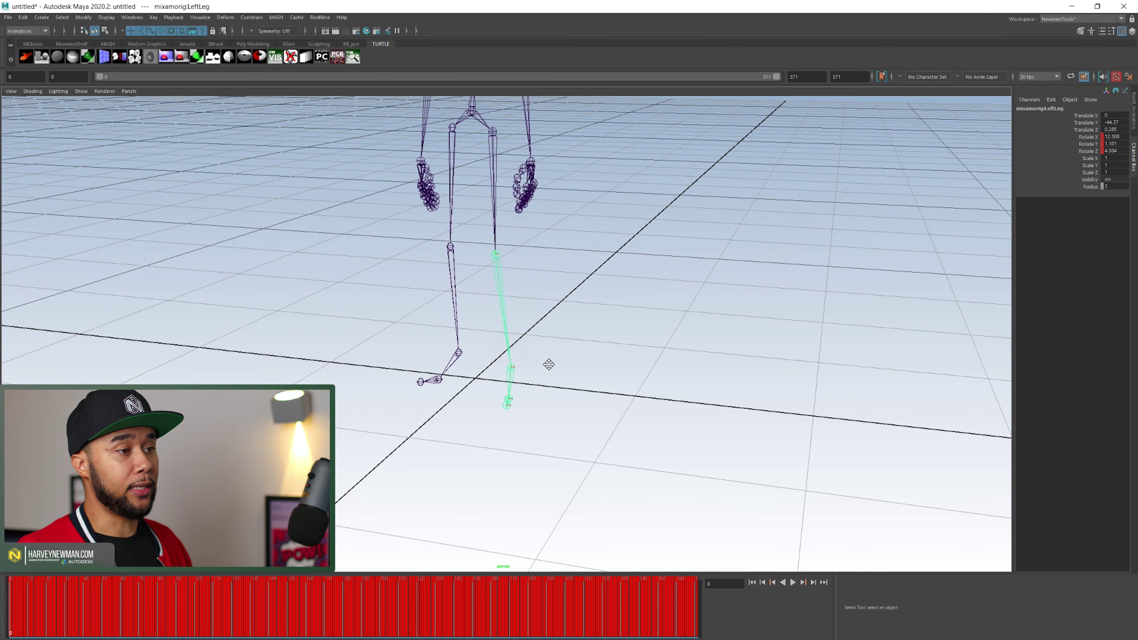
{"action": "left_click_drag", "start_coordinate": [549, 365], "coordinate": [552, 498], "text": "alt"}
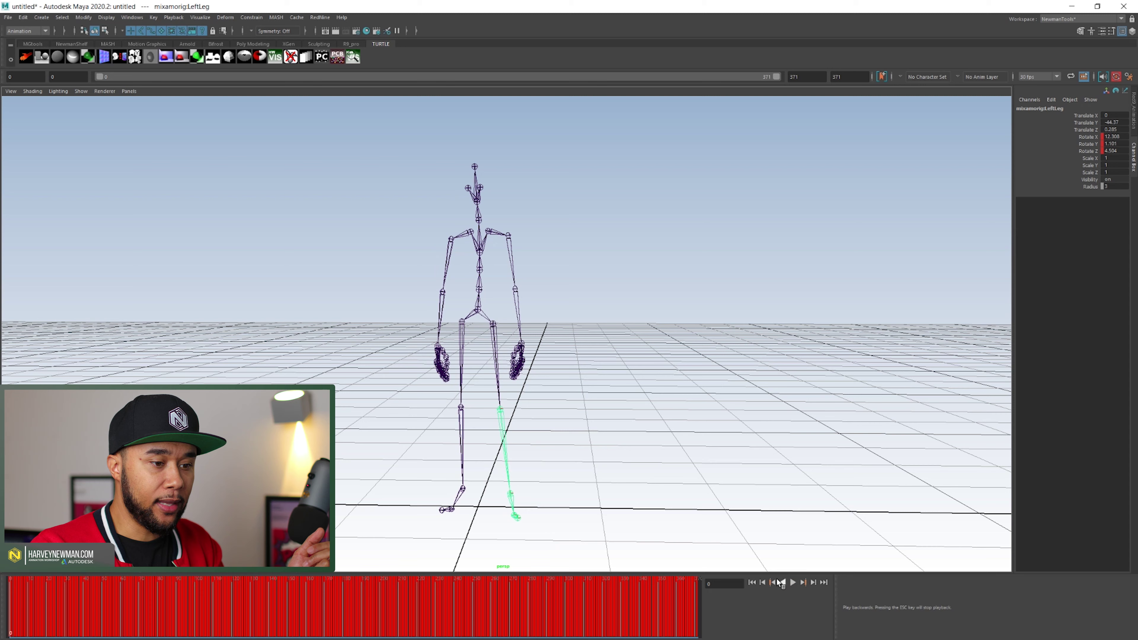
{"action": "left_click", "coordinate": [792, 583]}
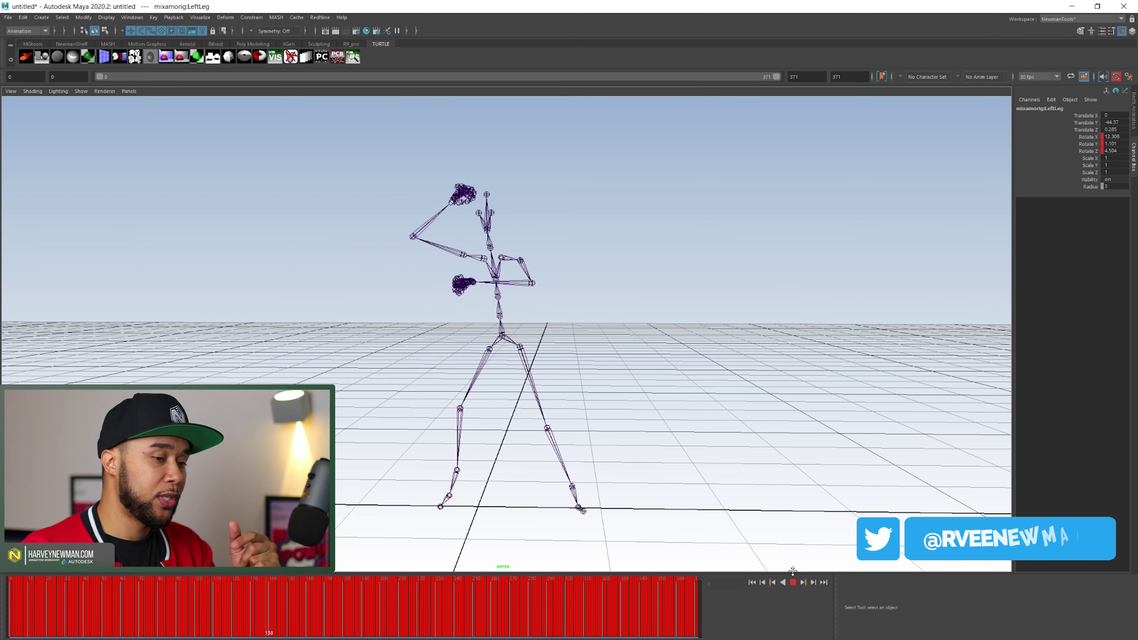
Stop playback at frame 172 and start a new scene without saving
{"action": "left_click", "coordinate": [793, 582]}
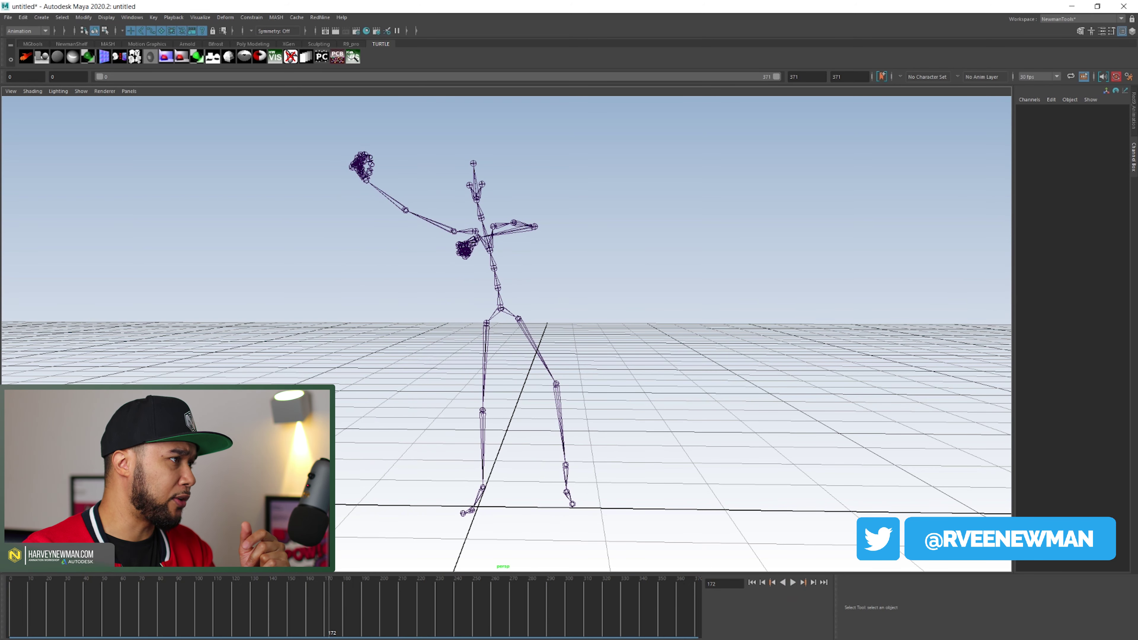
{"action": "left_click", "coordinate": [8, 18]}
{"action": "left_click", "coordinate": [23, 33]}
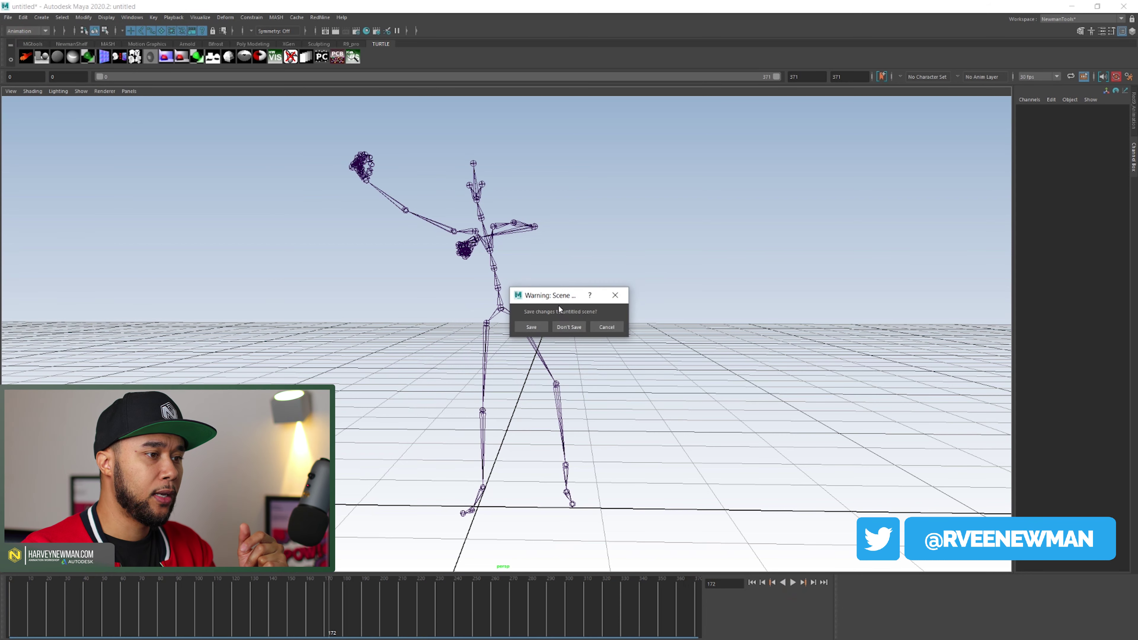
{"action": "left_click", "coordinate": [569, 327]}
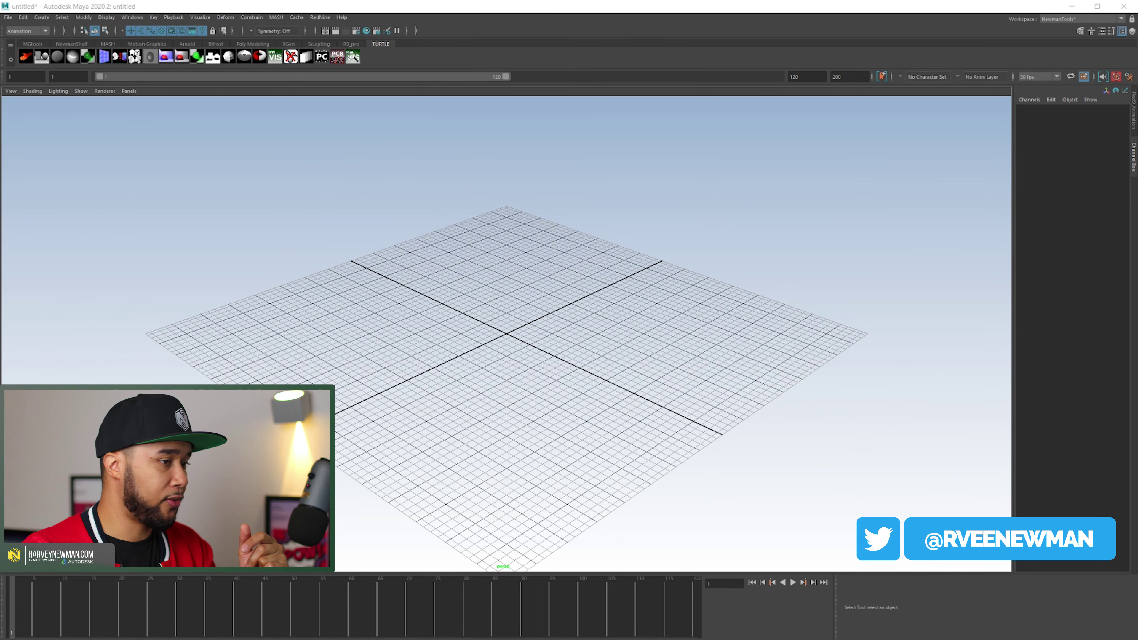
Import the next mocap skeleton and frame it around the LeftHandThumb1 joint
{"action": "left_click", "coordinate": [605, 442]}
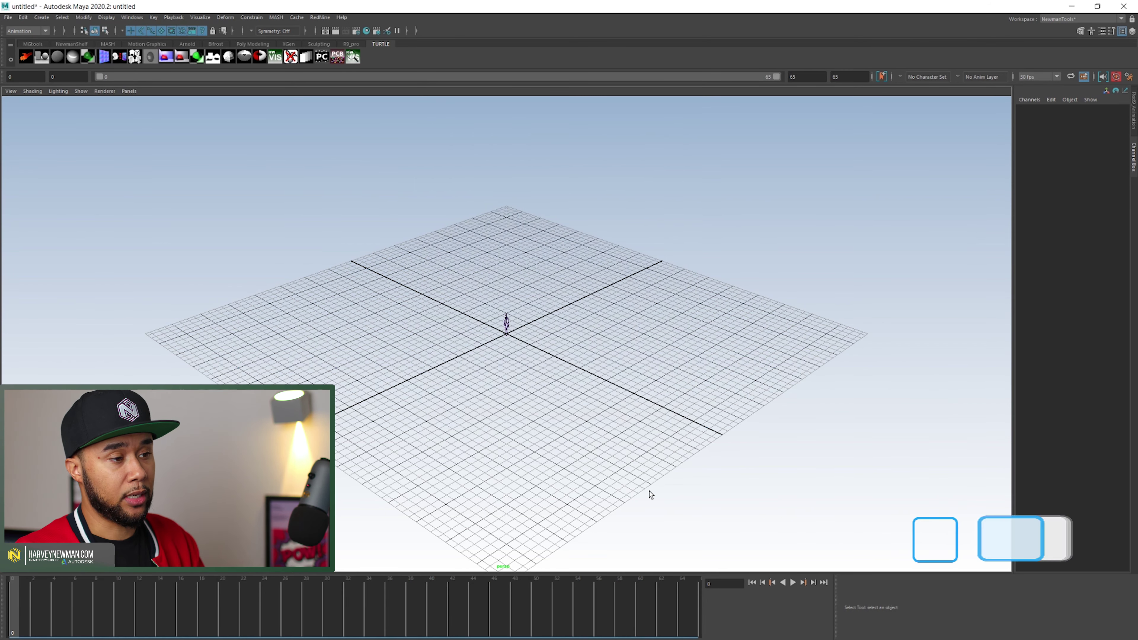
{"action": "left_click", "coordinate": [506, 324]}
{"action": "key", "text": "f"}
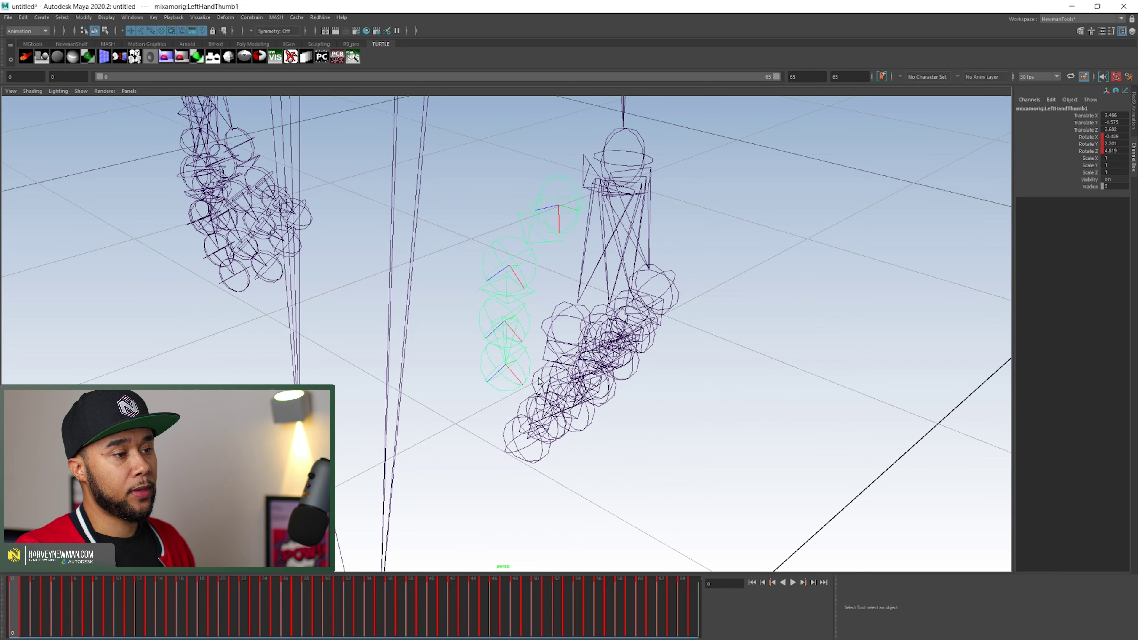
{"action": "key", "text": "bracketleft"}
Play the 65-frame animation in four-view then perspective, stopping at frame 6
{"action": "key", "text": "space"}
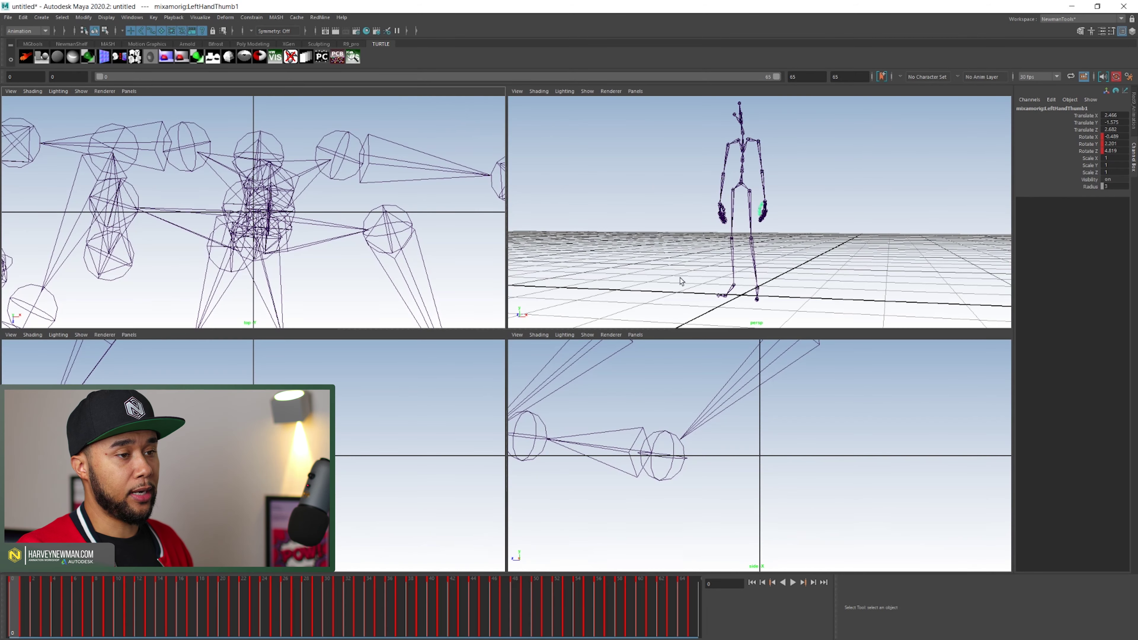
{"action": "left_click", "coordinate": [793, 583]}
{"action": "key", "text": "space"}
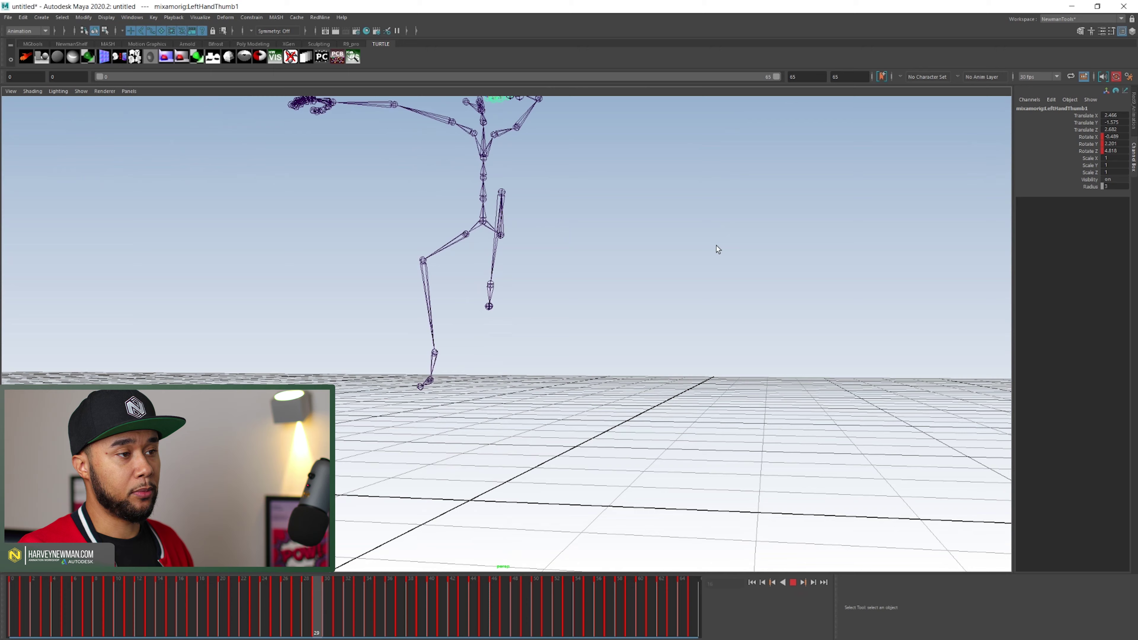
{"action": "right_click_drag", "start_coordinate": [627, 362], "coordinate": [626, 382], "text": "alt"}
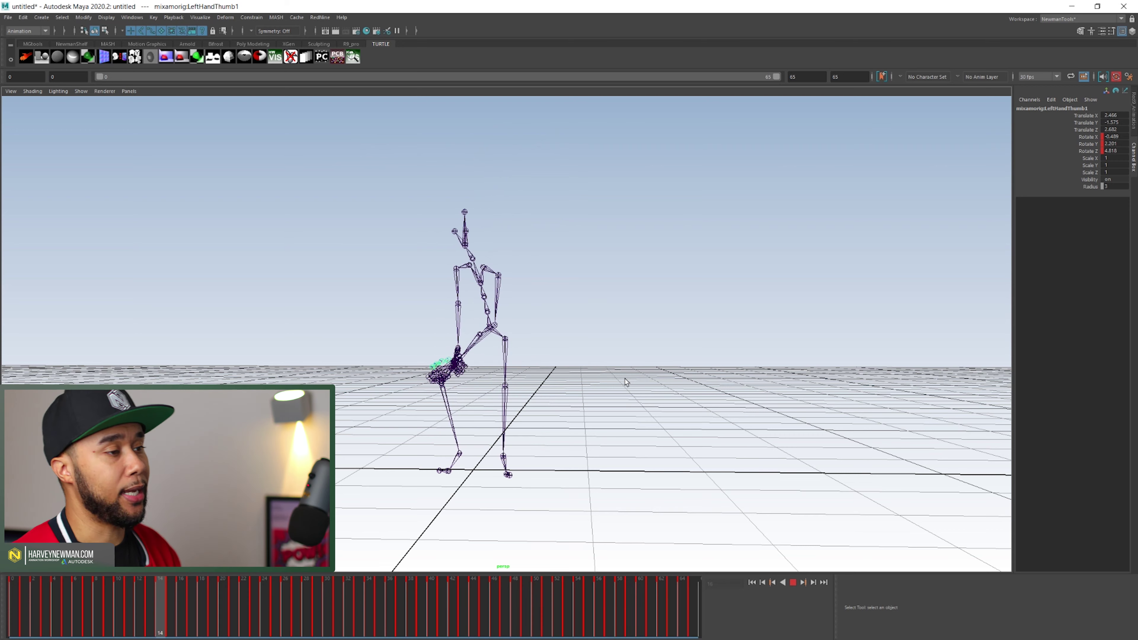
{"action": "left_click", "coordinate": [794, 582]}
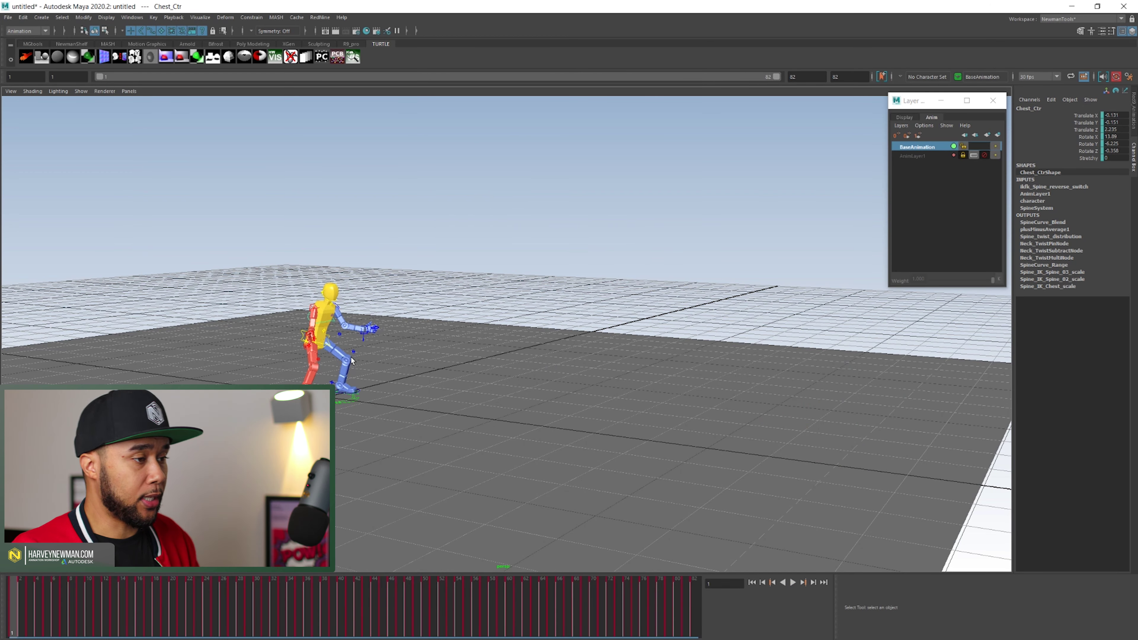
{"action": "left_click", "coordinate": [347, 355]}
{"action": "key", "text": "f"}
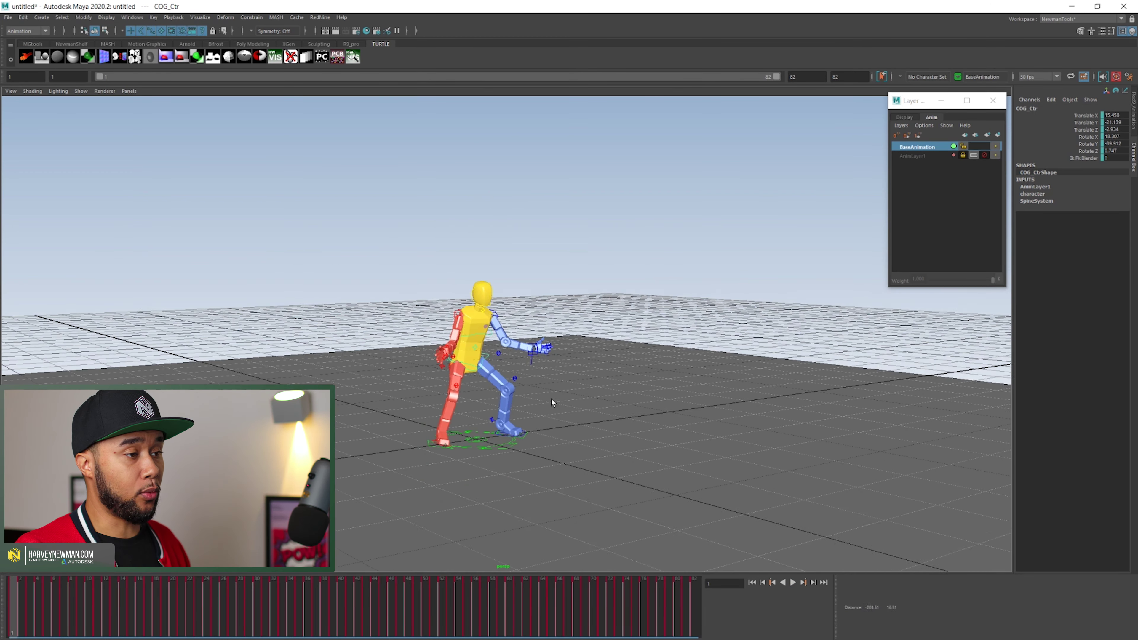
{"action": "scroll", "coordinate": [551, 399], "scroll_direction": "up", "scroll_amount": 4}
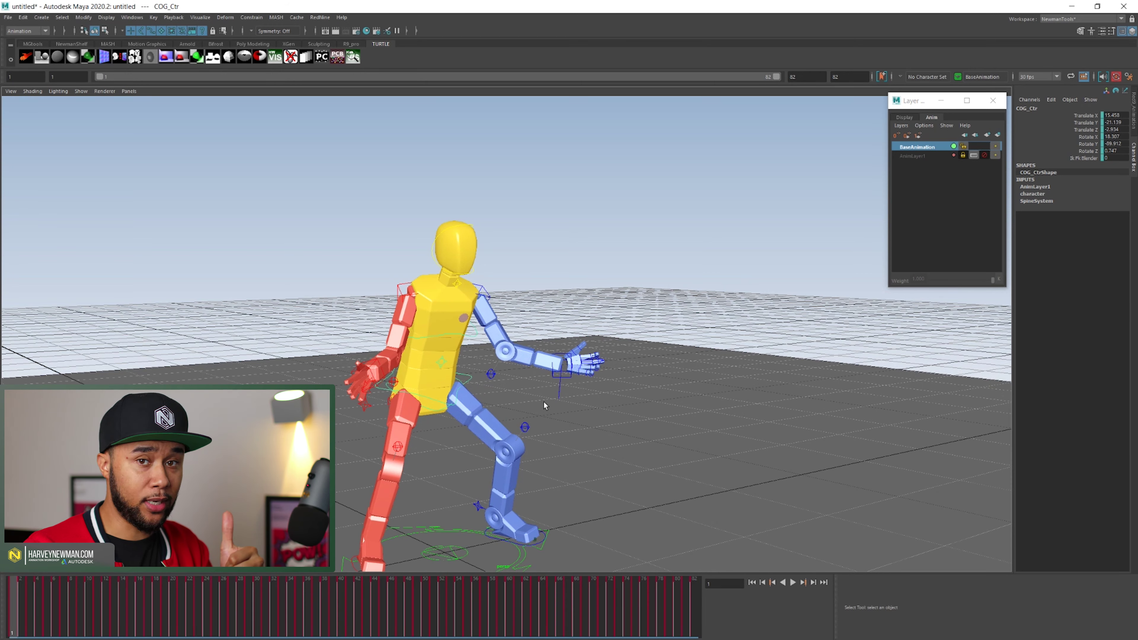
{"action": "scroll", "coordinate": [487, 399], "scroll_direction": "down", "scroll_amount": 2}
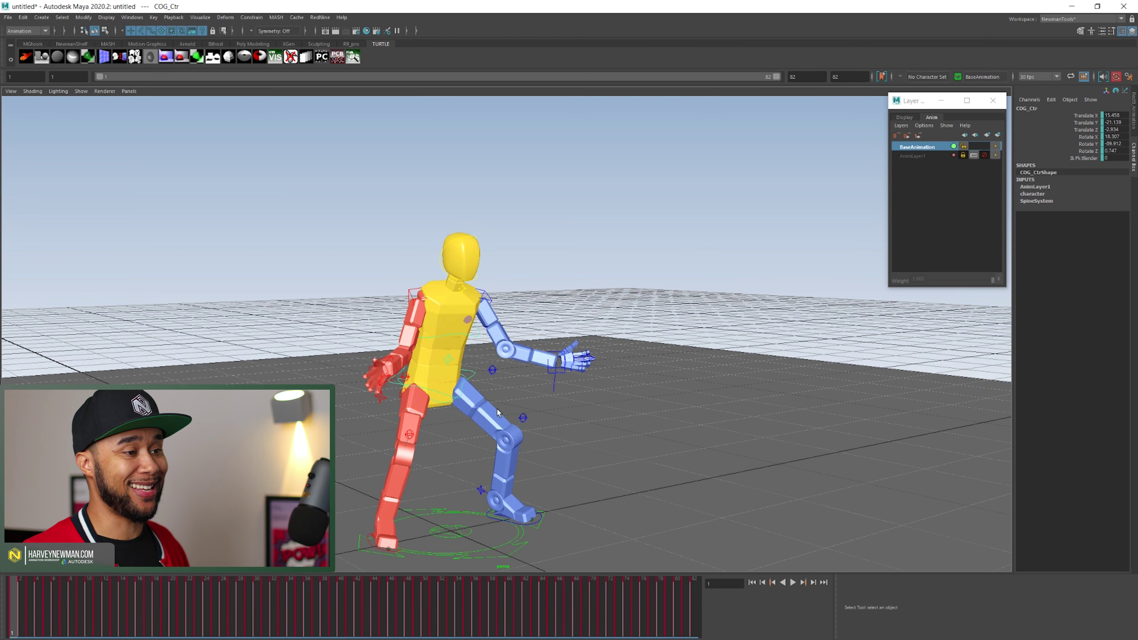
{"action": "scroll", "coordinate": [497, 410], "scroll_direction": "down", "scroll_amount": 3}
{"action": "left_click_drag", "start_coordinate": [566, 418], "coordinate": [494, 470], "text": "alt"}
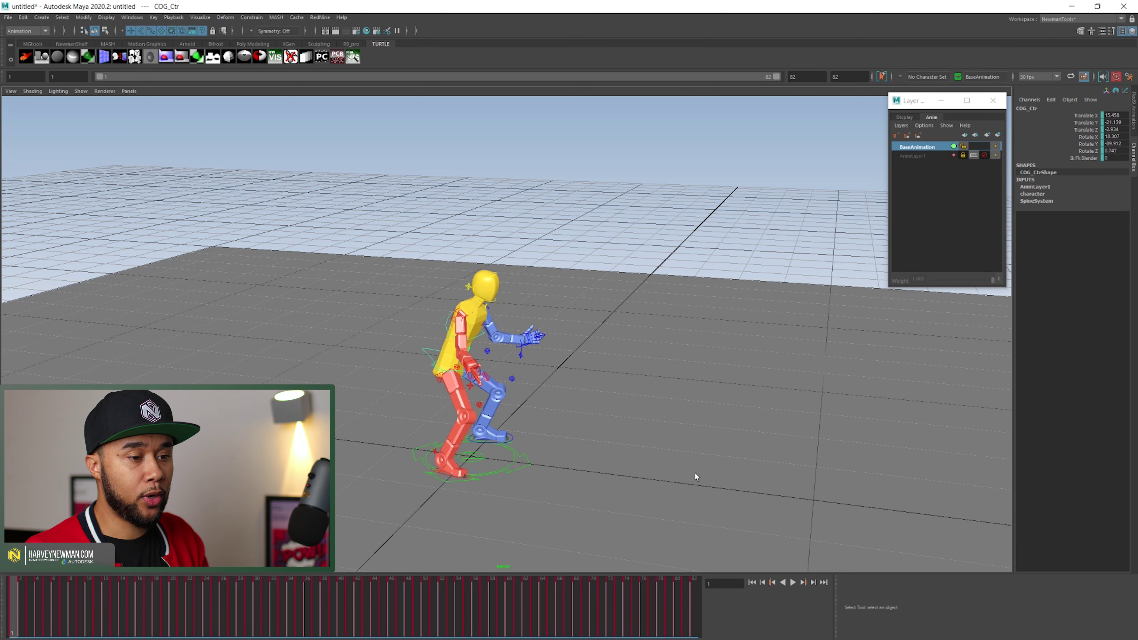
{"action": "scroll", "coordinate": [717, 480], "scroll_direction": "down", "scroll_amount": 2}
{"action": "left_click", "coordinate": [792, 582]}
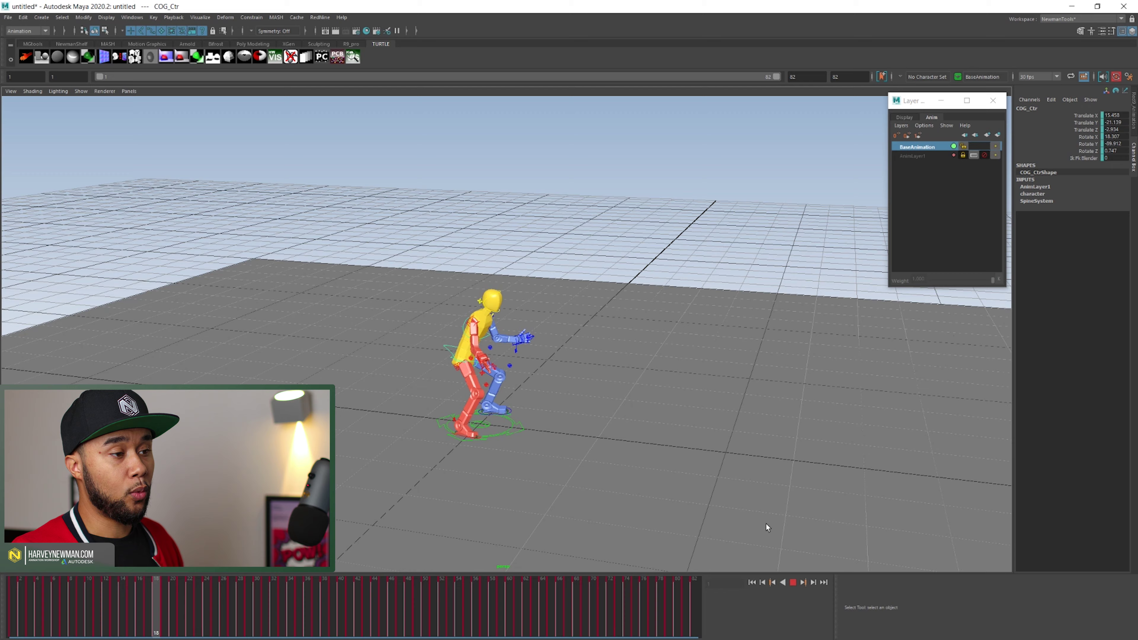
{"action": "left_click_drag", "start_coordinate": [766, 523], "coordinate": [575, 477], "text": "alt"}
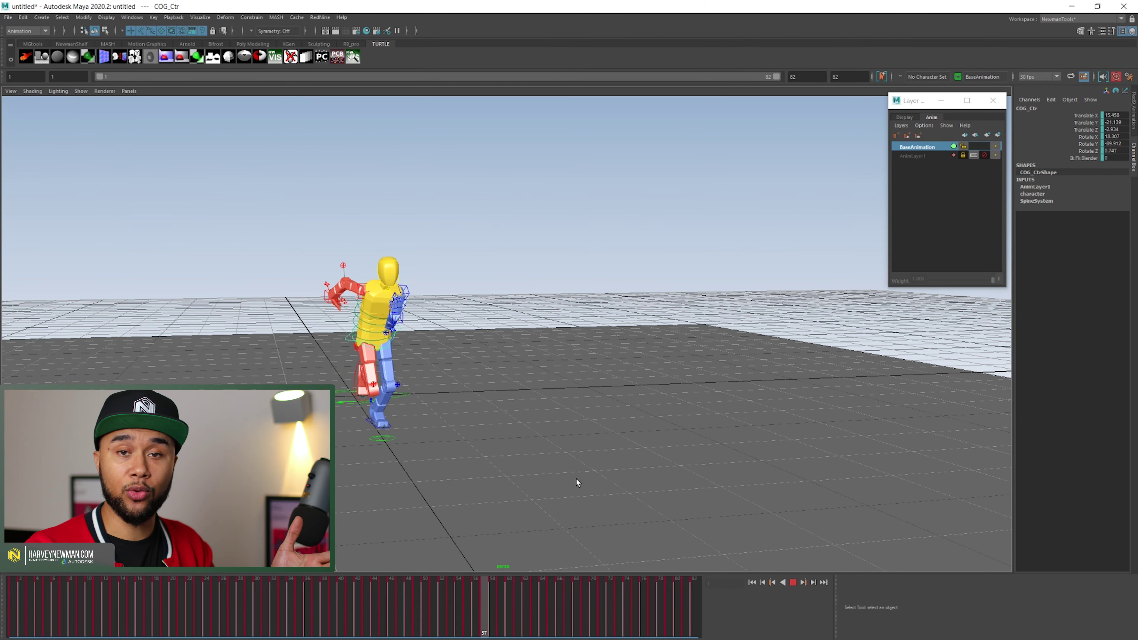
{"action": "left_click_drag", "start_coordinate": [501, 470], "coordinate": [416, 497], "text": "alt"}
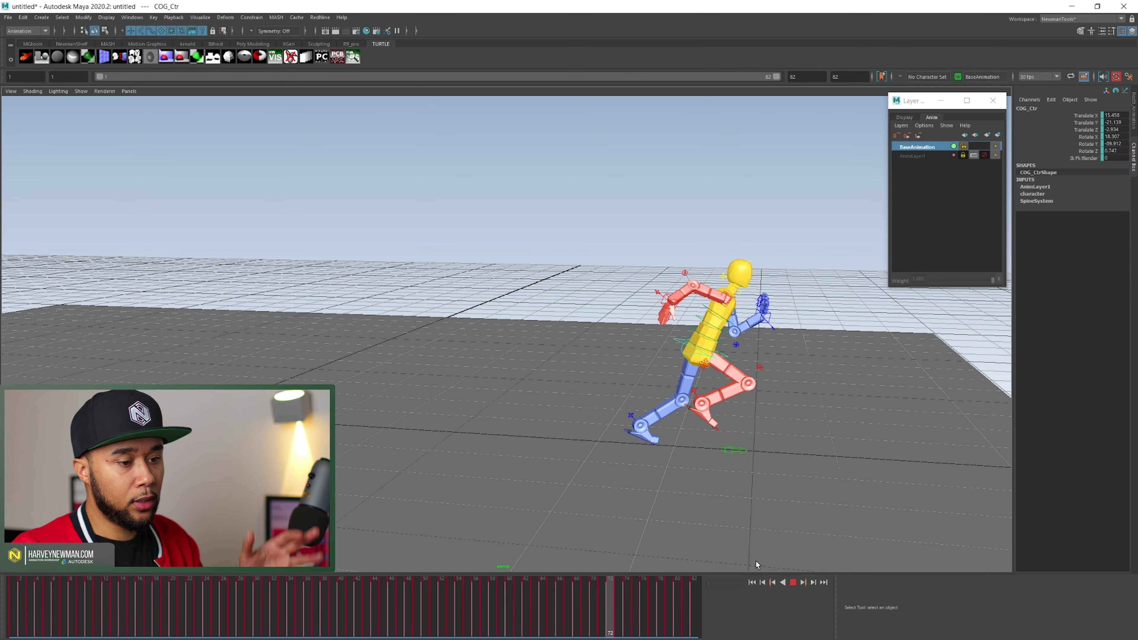
{"action": "left_click", "coordinate": [793, 582]}
{"action": "left_click_drag", "start_coordinate": [484, 396], "coordinate": [589, 390], "text": "alt"}
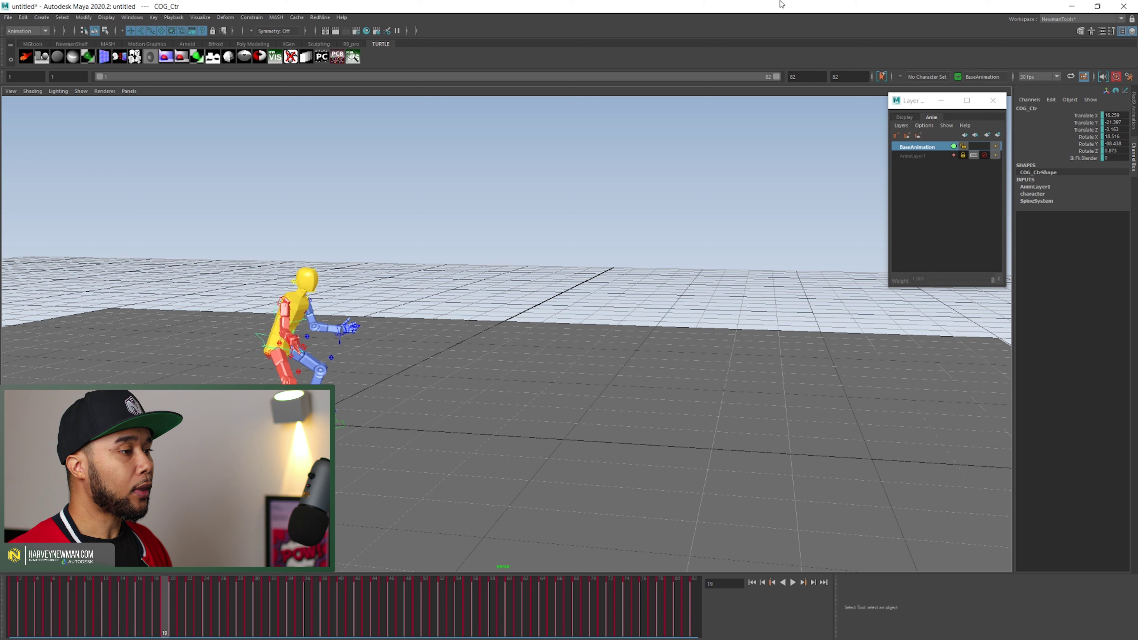
Orbit closer to the mannequin, play its mocap, and return to frame 1
{"action": "left_click_drag", "start_coordinate": [292, 360], "coordinate": [362, 393], "text": "alt"}
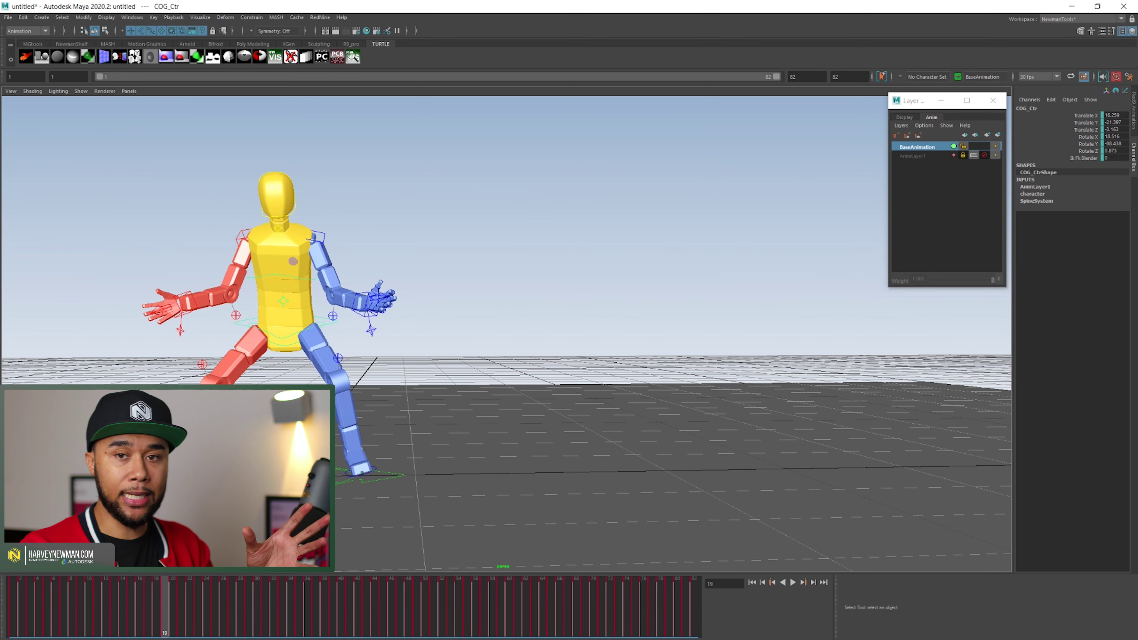
{"action": "key", "text": "alt+v"}
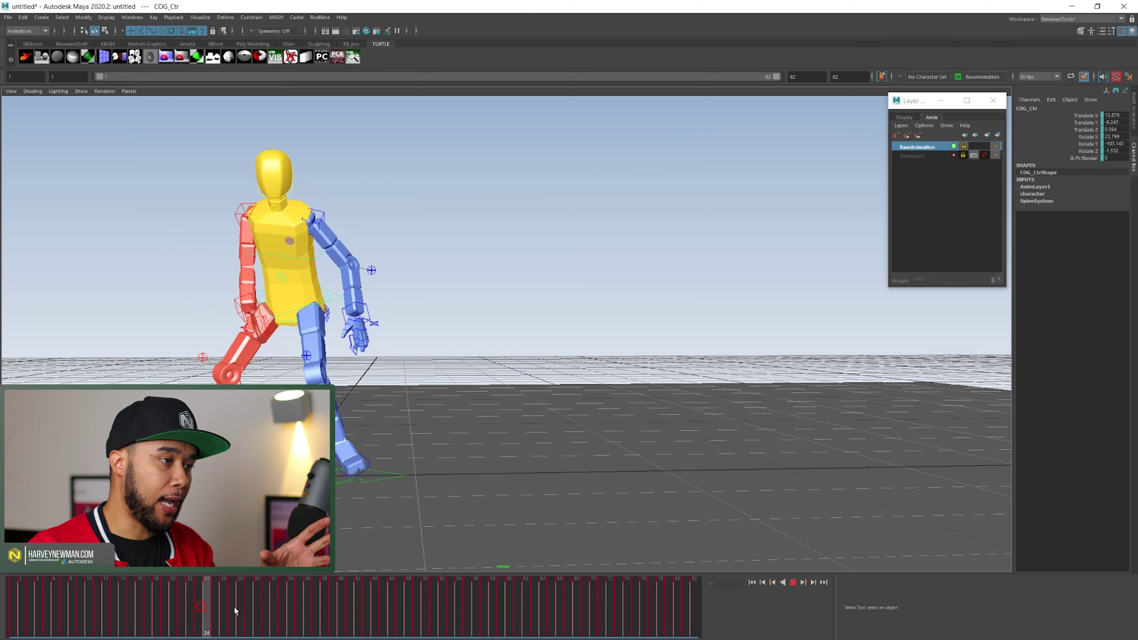
{"action": "key", "text": "alt+v"}
{"action": "key", "text": "alt+shift+v"}
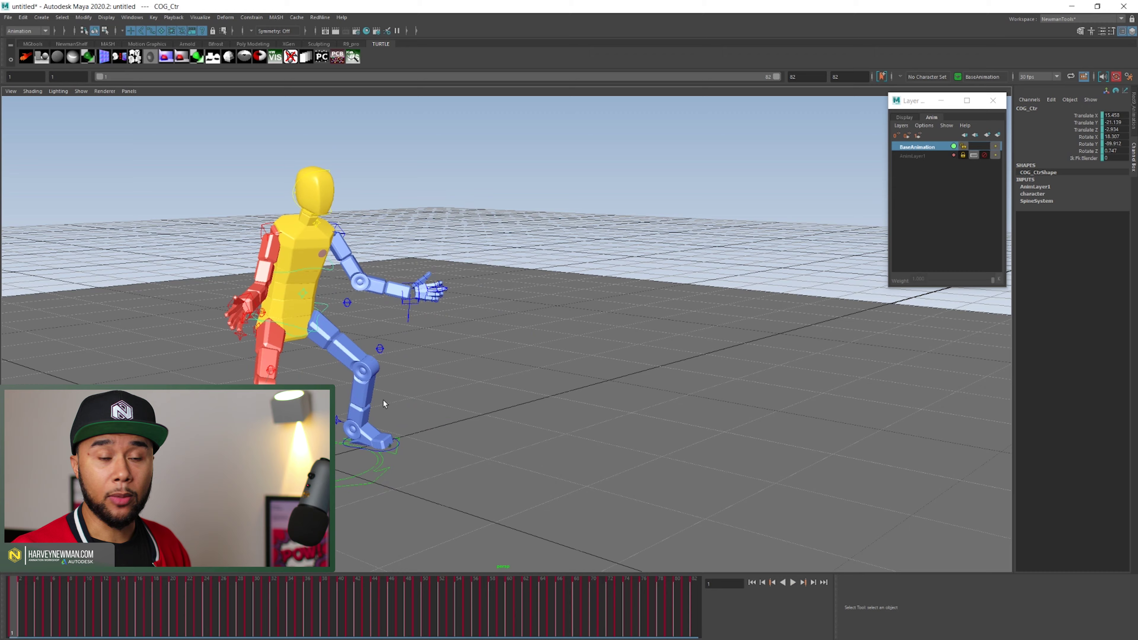
Orbit to a lower frontal angle and switch to the straight-on Front View
{"action": "left_click_drag", "start_coordinate": [384, 403], "coordinate": [478, 402], "text": "alt"}
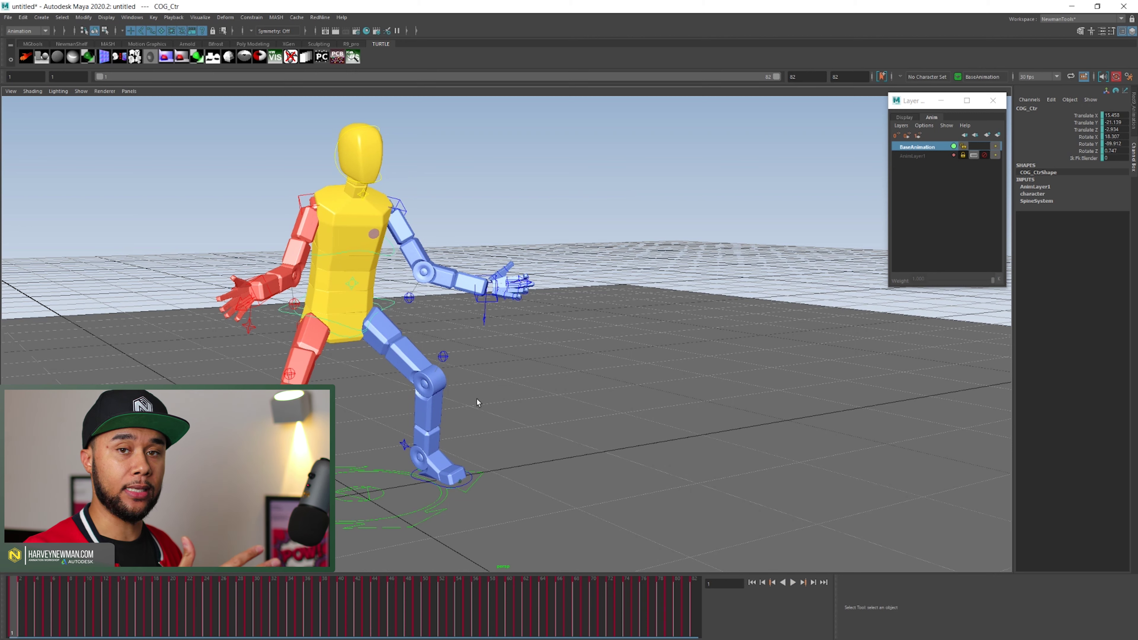
{"action": "key", "text": "alt+v"}
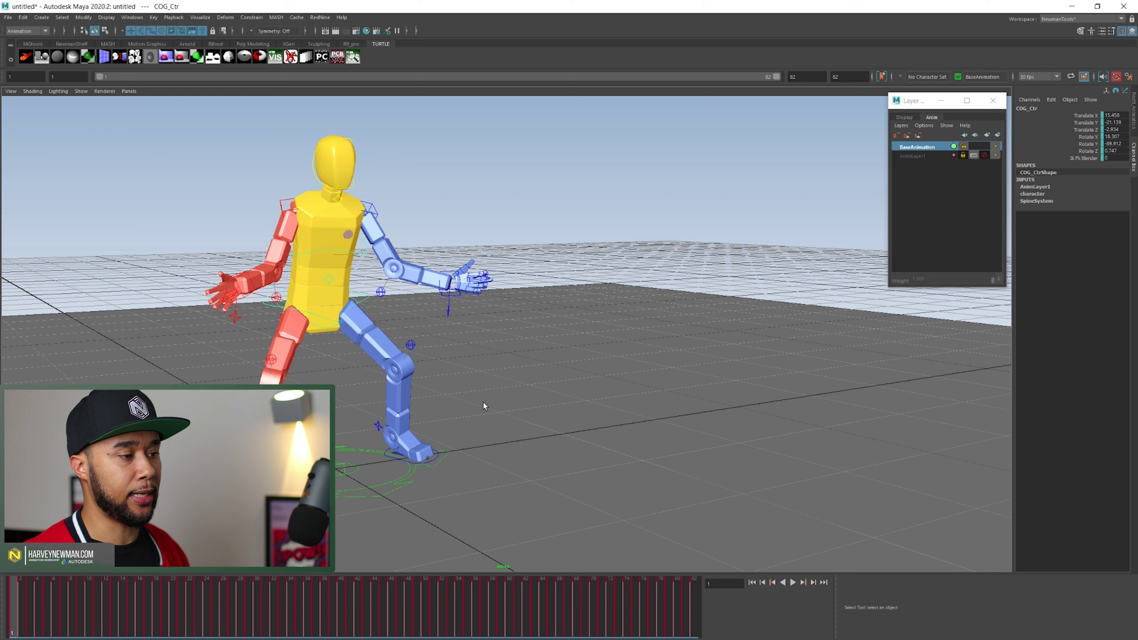
{"action": "right_click_drag", "start_coordinate": [470, 386], "coordinate": [447, 380], "text": "alt"}
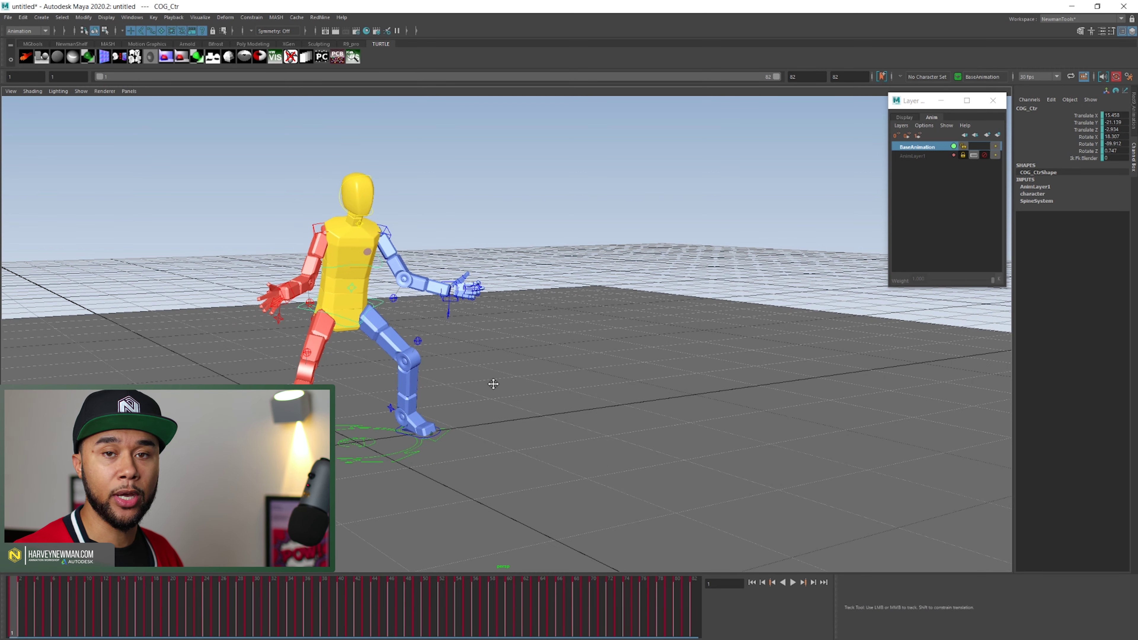
{"action": "left_click_drag", "start_coordinate": [447, 385], "coordinate": [559, 403], "text": "alt"}
{"action": "key", "text": "space"}
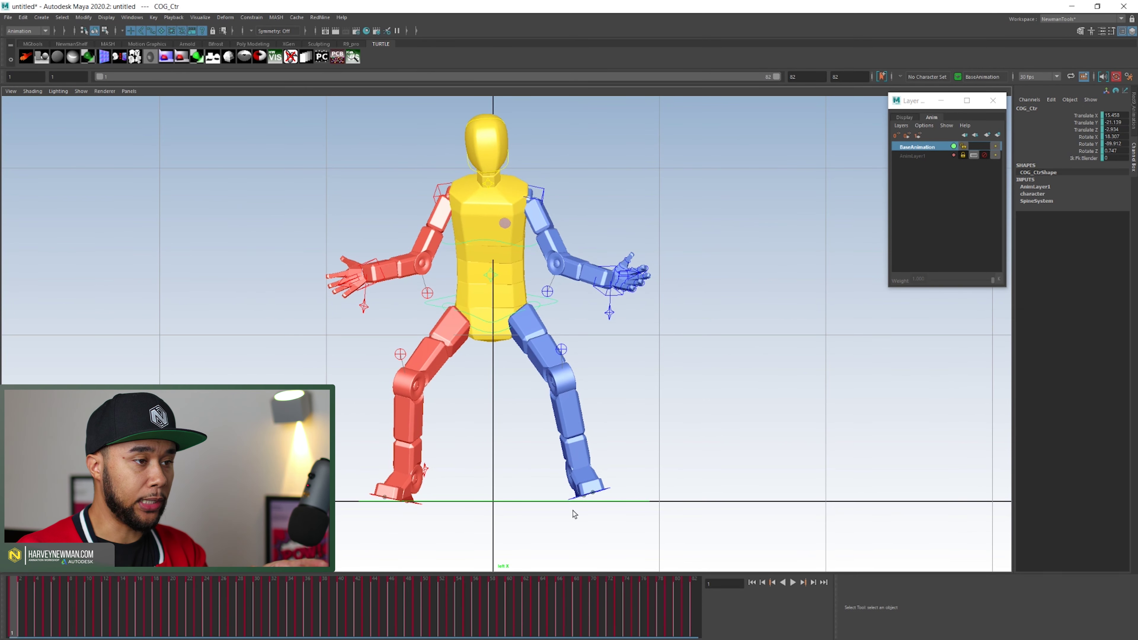
{"action": "left_click_drag", "start_coordinate": [25, 609], "coordinate": [267, 624]}
{"action": "key", "text": "alt+v"}
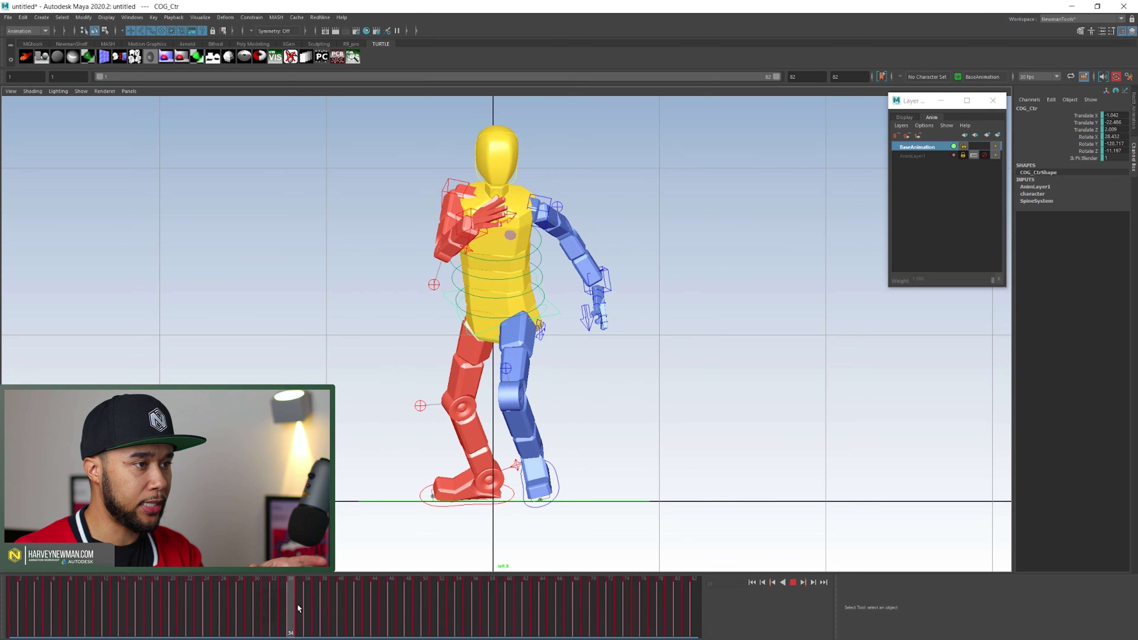
{"action": "left_click", "coordinate": [316, 602]}
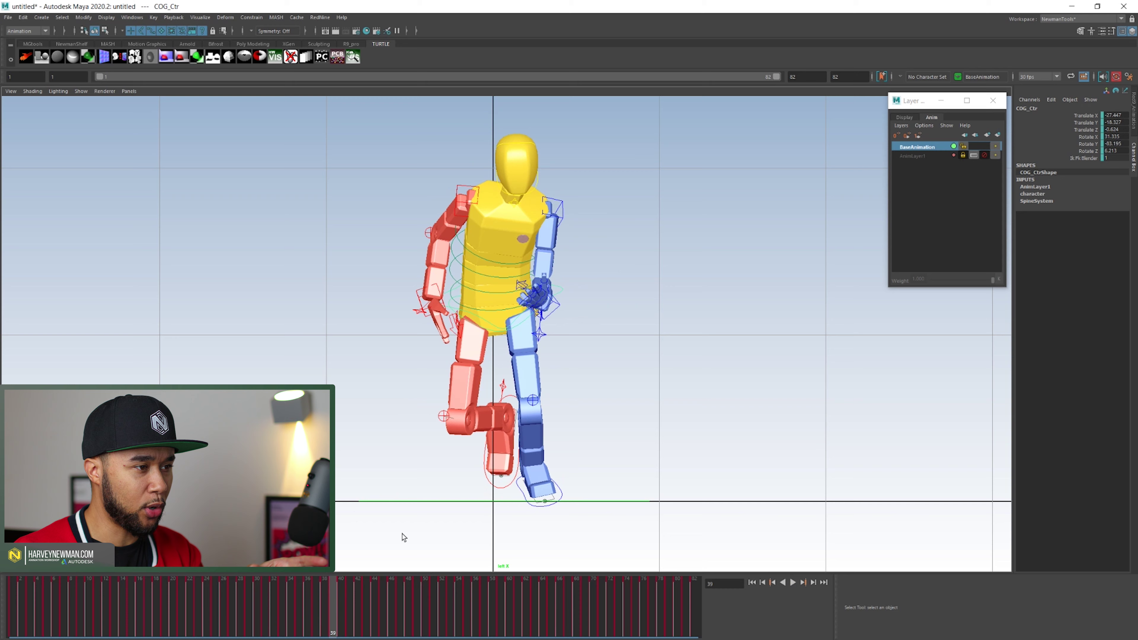
{"action": "key", "text": "period"}
{"action": "key", "text": "period"}
{"action": "key", "text": "period"}
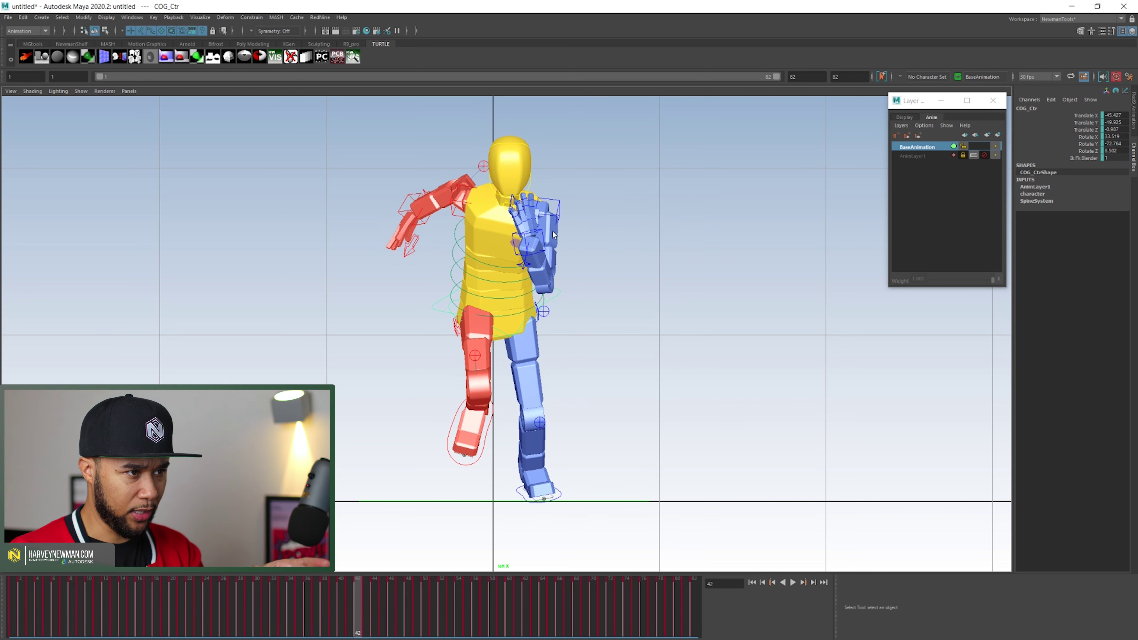
{"action": "key", "text": "alt+v"}
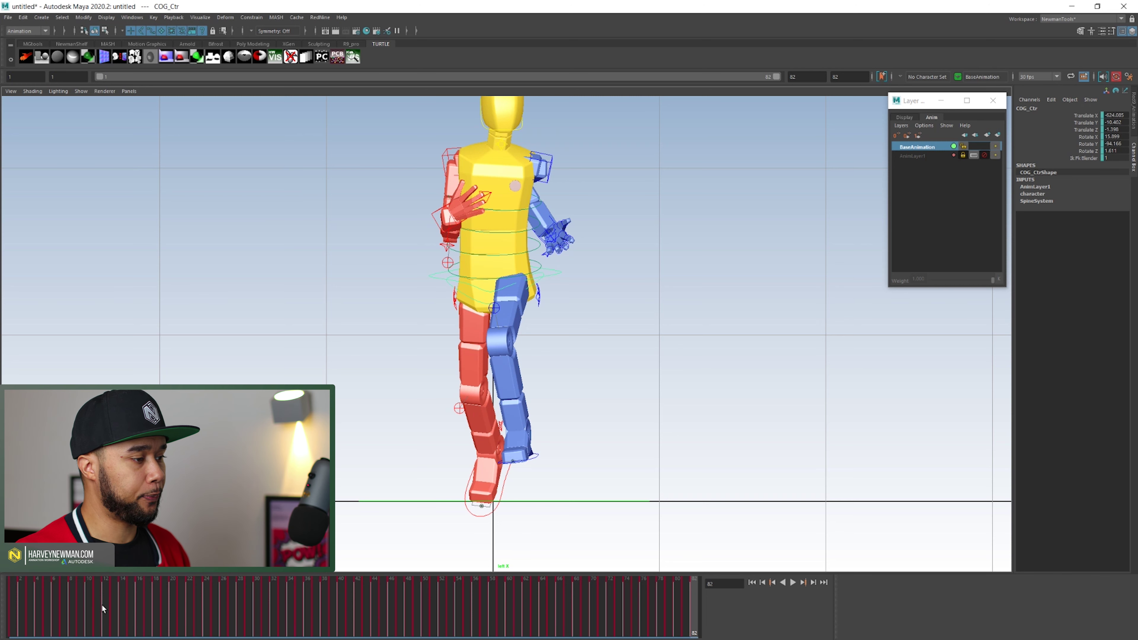
{"action": "key", "text": "alt+shift+v"}
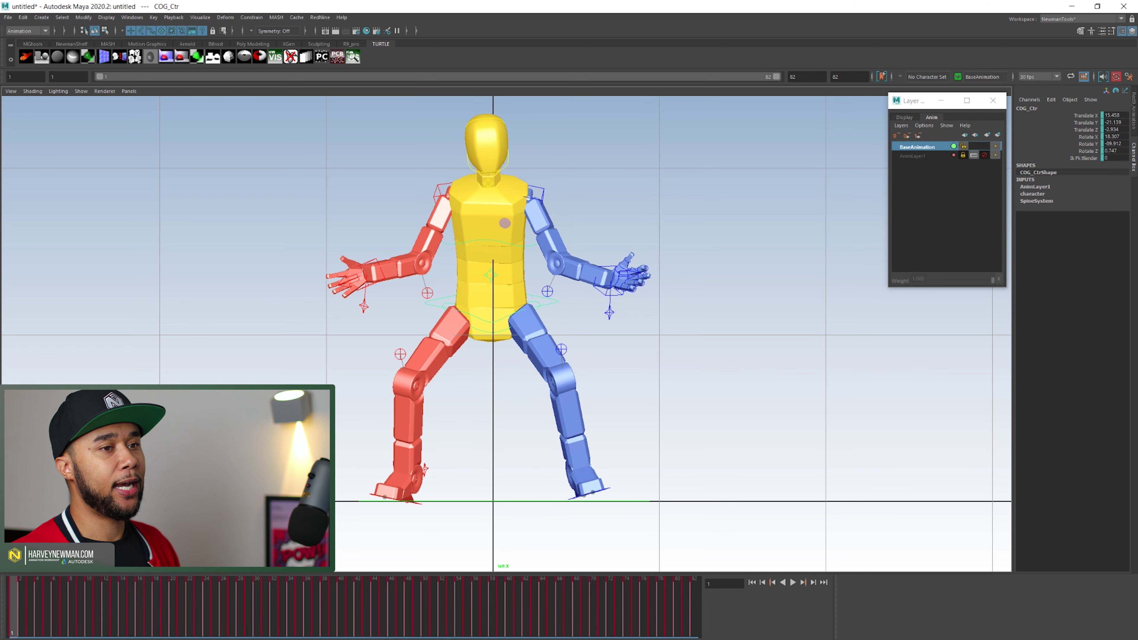
Unmute AnimLayer1 and play the animation with its arm pose applied, stopping at frame 1
{"action": "left_click", "coordinate": [984, 155]}
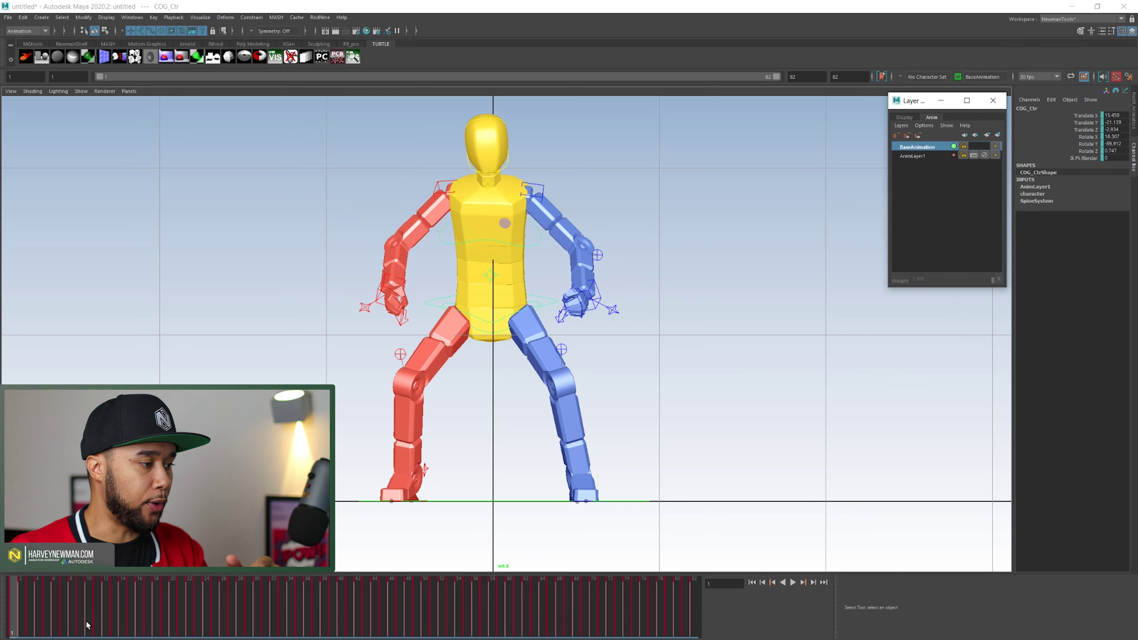
{"action": "key", "text": "alt+v"}
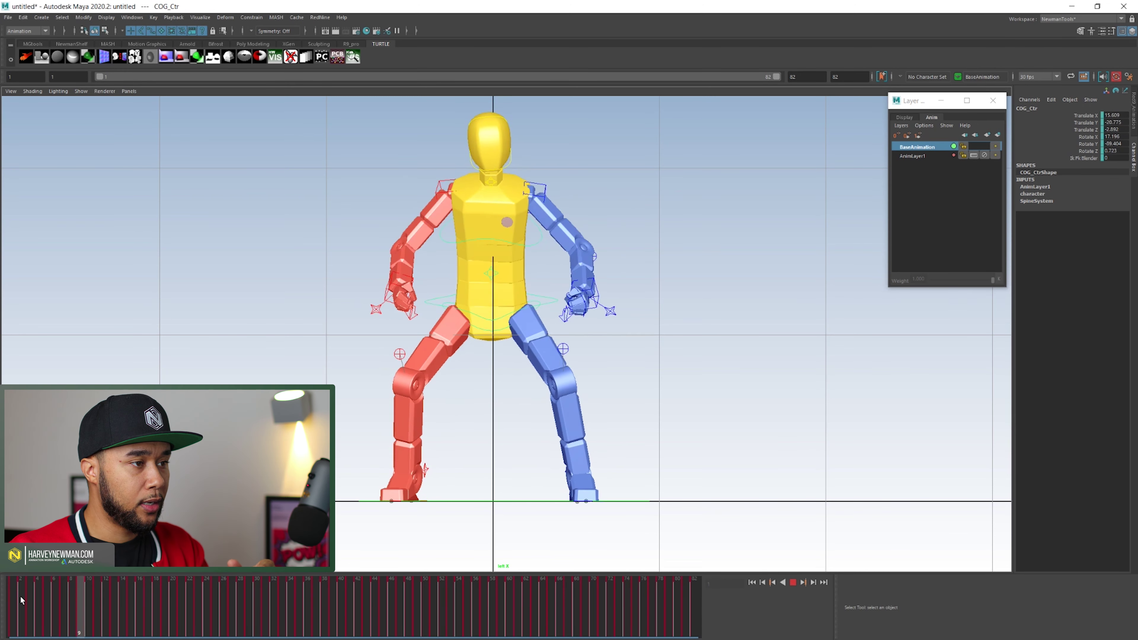
{"action": "left_click", "coordinate": [21, 601]}
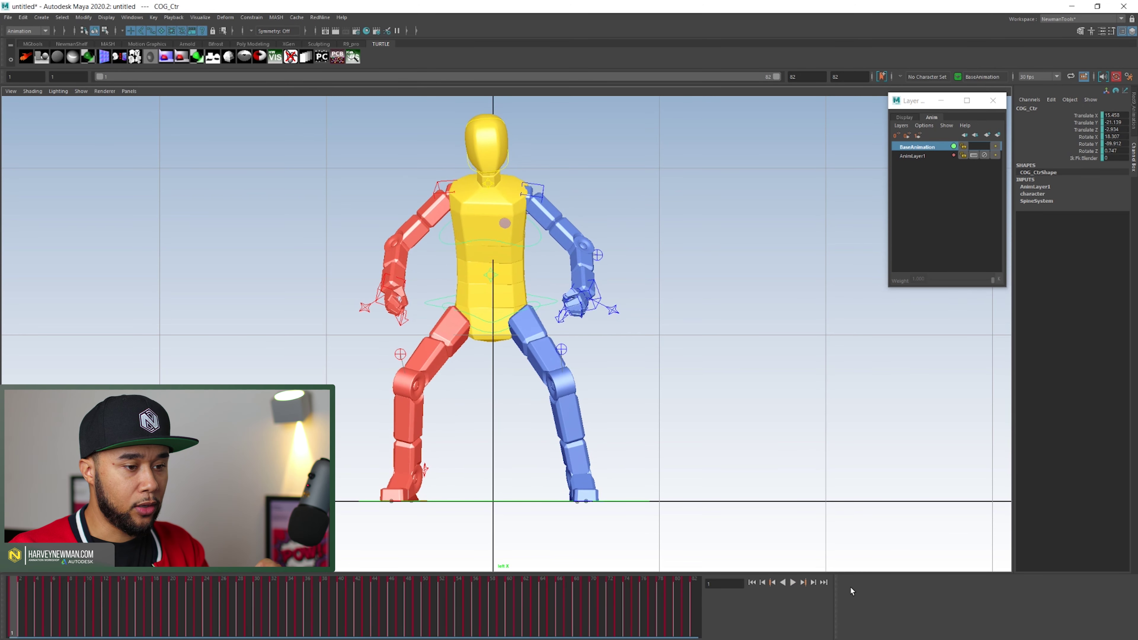
Replay and scrub frames 16–45, stop at frame 14, and view the mannequin from the side
{"action": "left_click", "coordinate": [792, 583]}
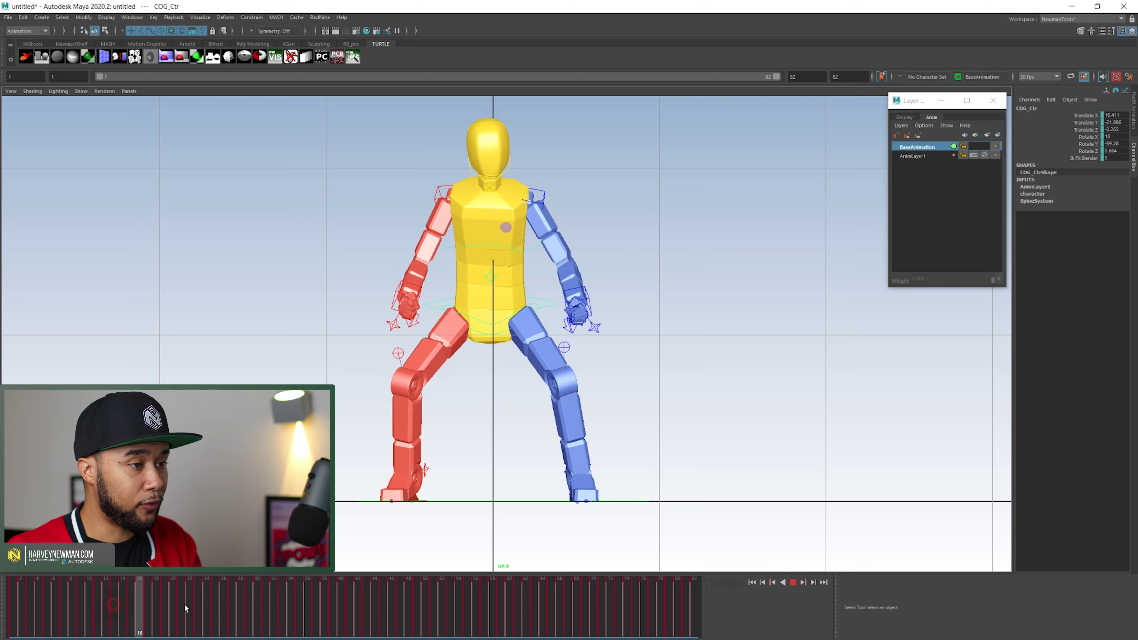
{"action": "left_click_drag", "start_coordinate": [184, 603], "coordinate": [577, 632]}
{"action": "left_click", "coordinate": [792, 583]}
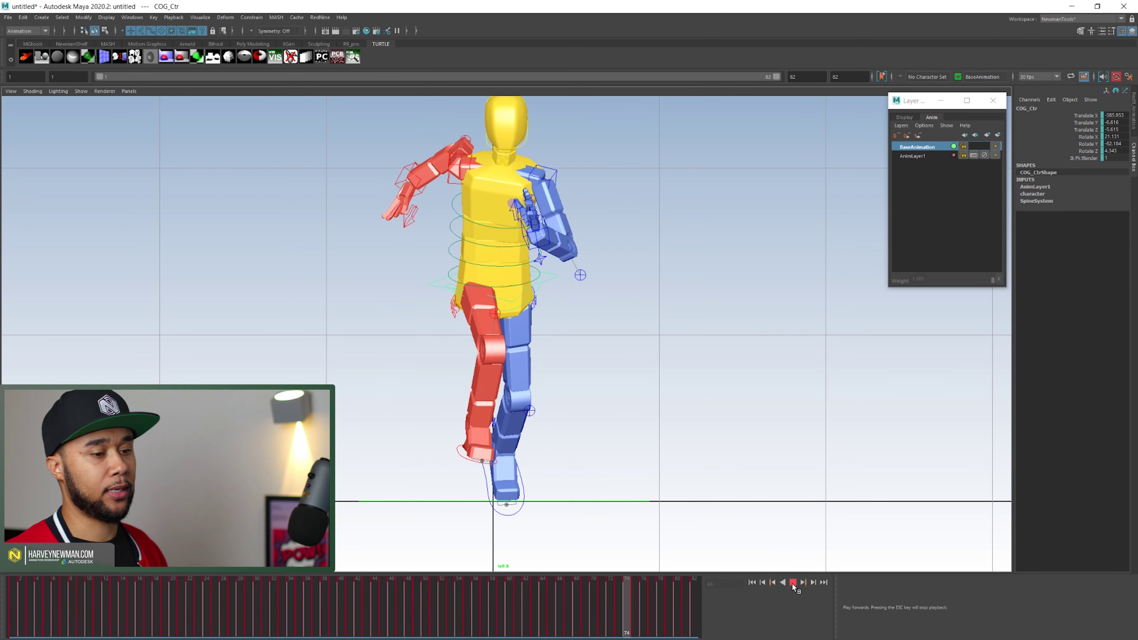
{"action": "key", "text": "Escape"}
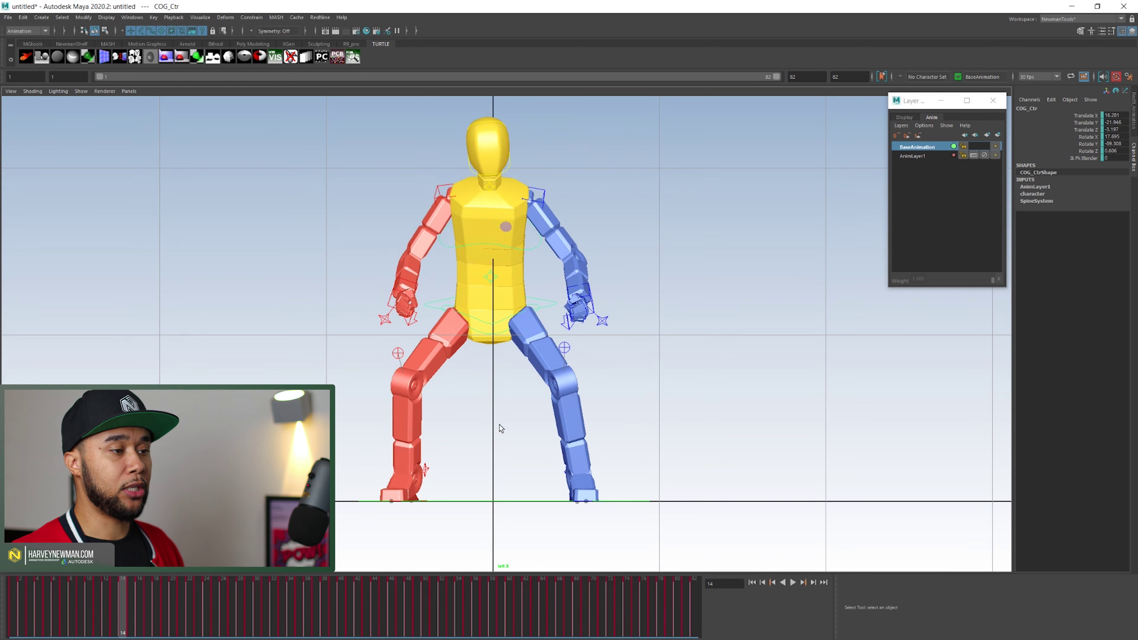
{"action": "left_click_drag", "start_coordinate": [501, 427], "coordinate": [392, 426], "text": "alt"}
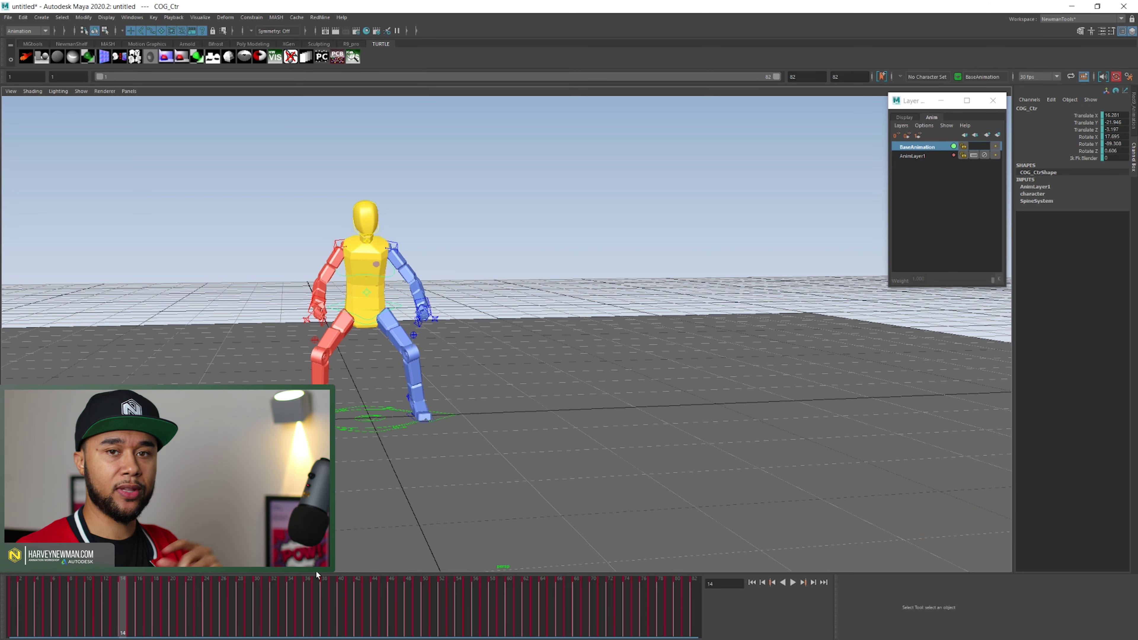
{"action": "scroll", "coordinate": [507, 332], "scroll_direction": "up", "scroll_amount": 2}
{"action": "left_click_drag", "start_coordinate": [345, 518], "coordinate": [793, 559], "text": "alt"}
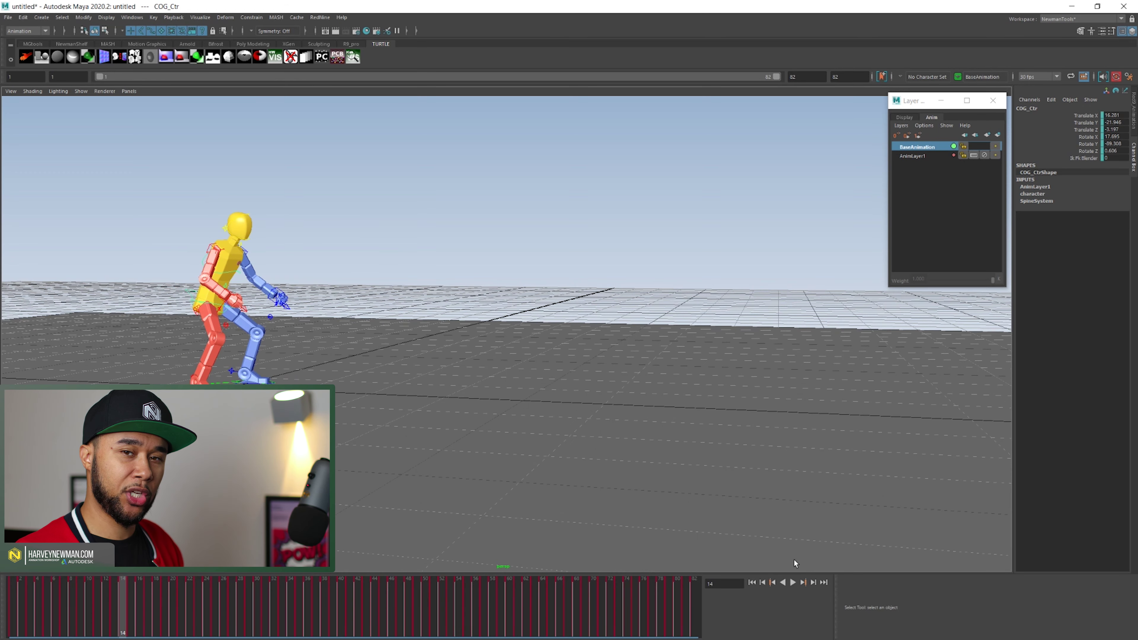
{"action": "left_click", "coordinate": [795, 582]}
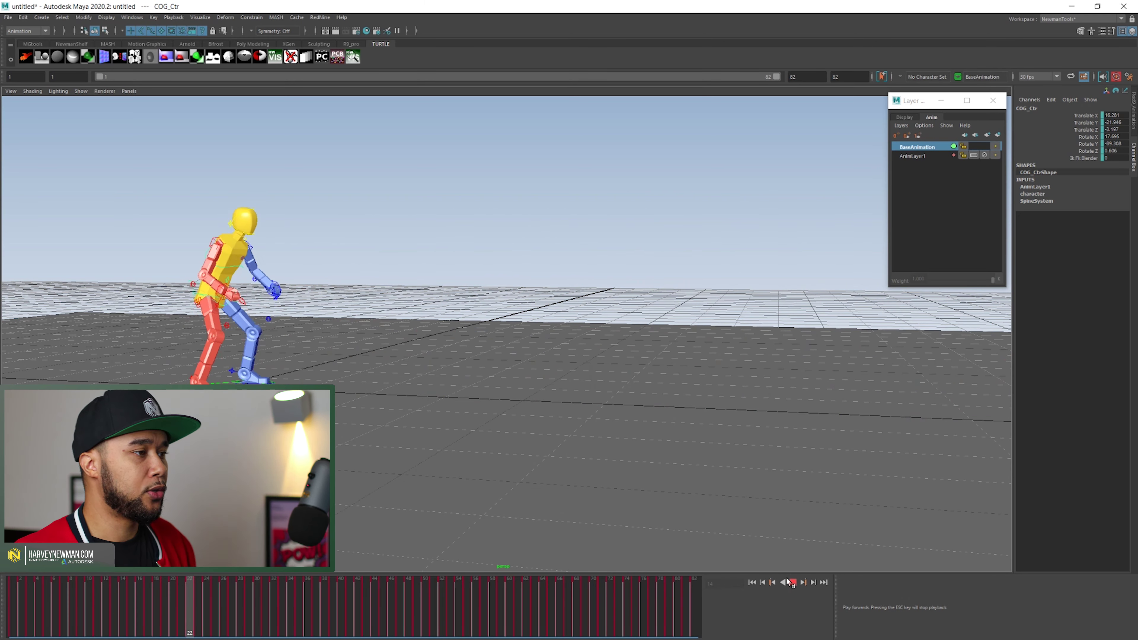
{"action": "left_click_drag", "start_coordinate": [438, 523], "coordinate": [512, 517], "text": "alt"}
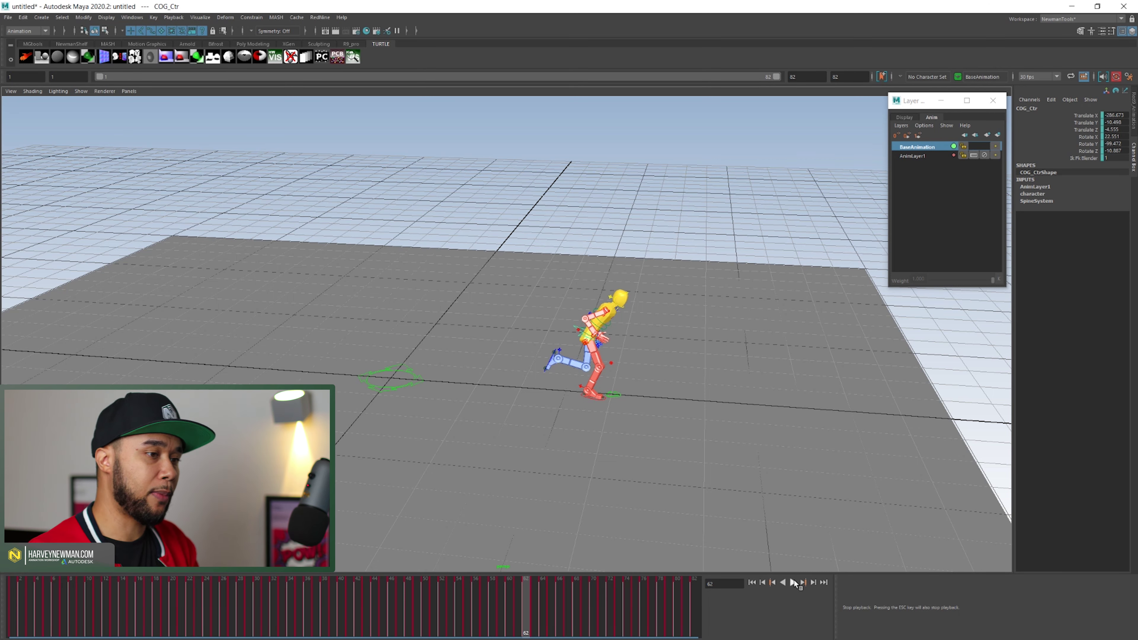
Select the ground plane, then start a new scene, discarding the mannequin scene unsaved
{"action": "left_click", "coordinate": [8, 17]}
{"action": "key", "text": "Escape"}
{"action": "left_click", "coordinate": [438, 326]}
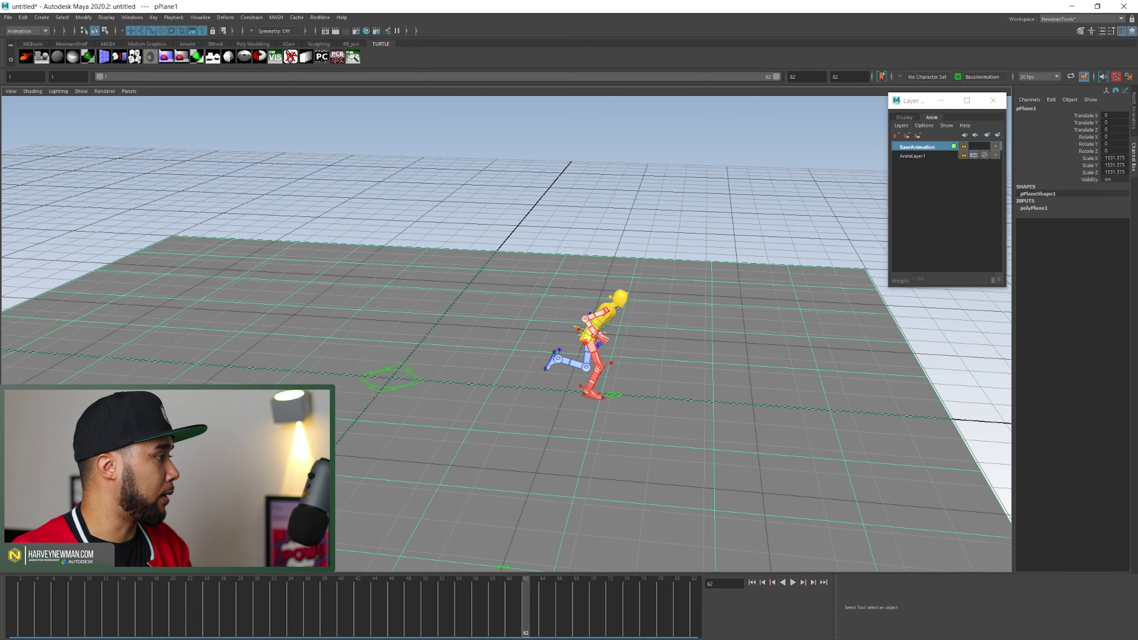
{"action": "left_click", "coordinate": [7, 18]}
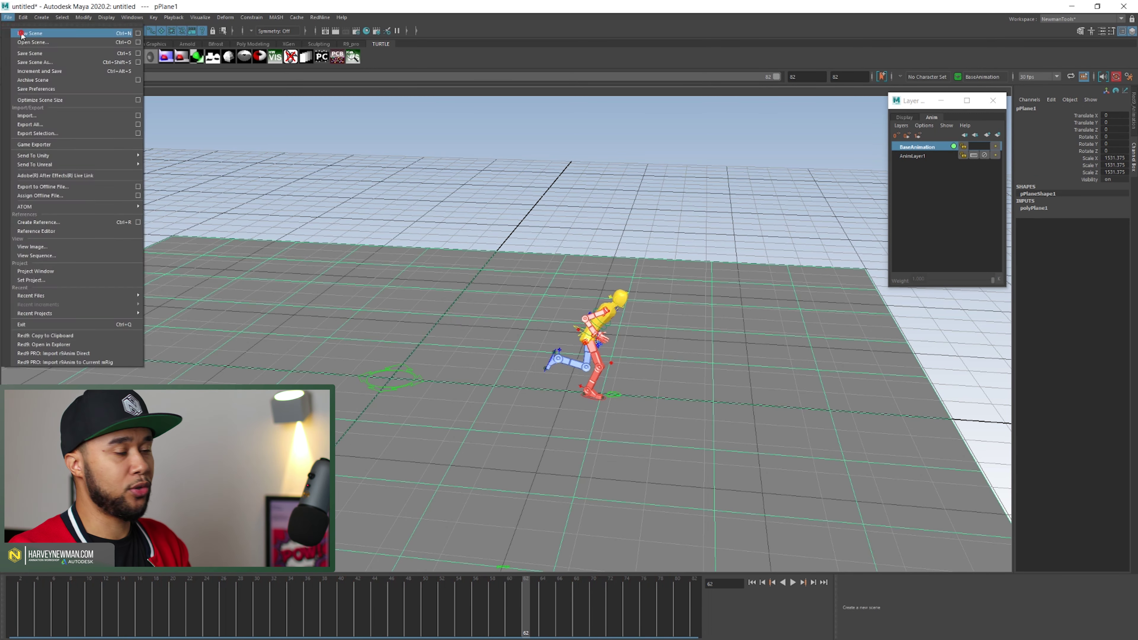
{"action": "left_click", "coordinate": [22, 34]}
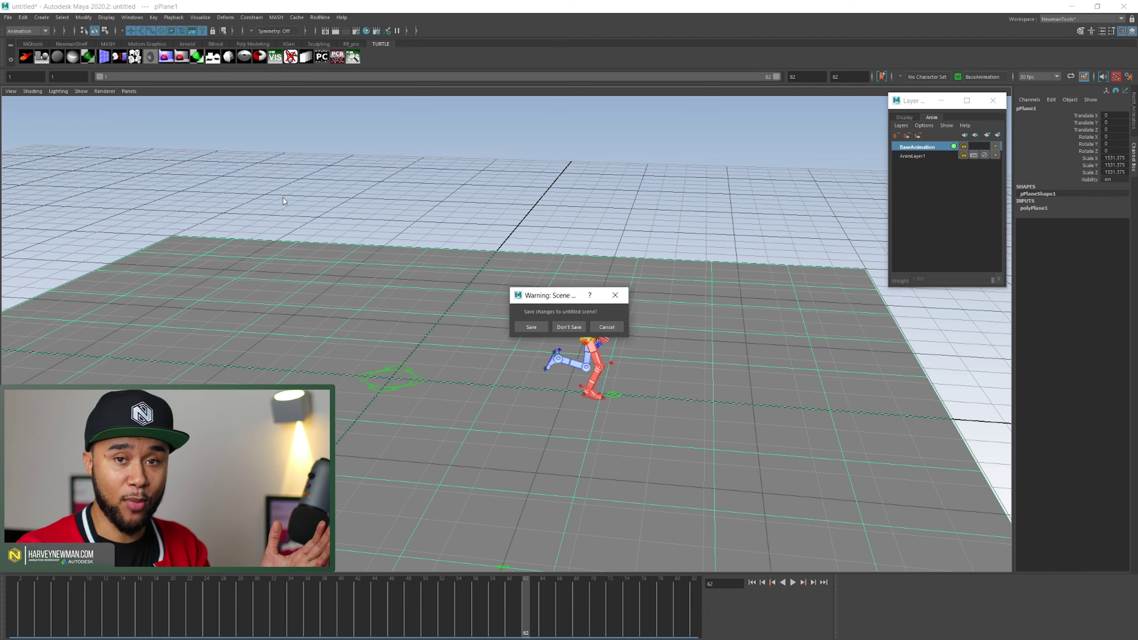
{"action": "left_click", "coordinate": [569, 327]}
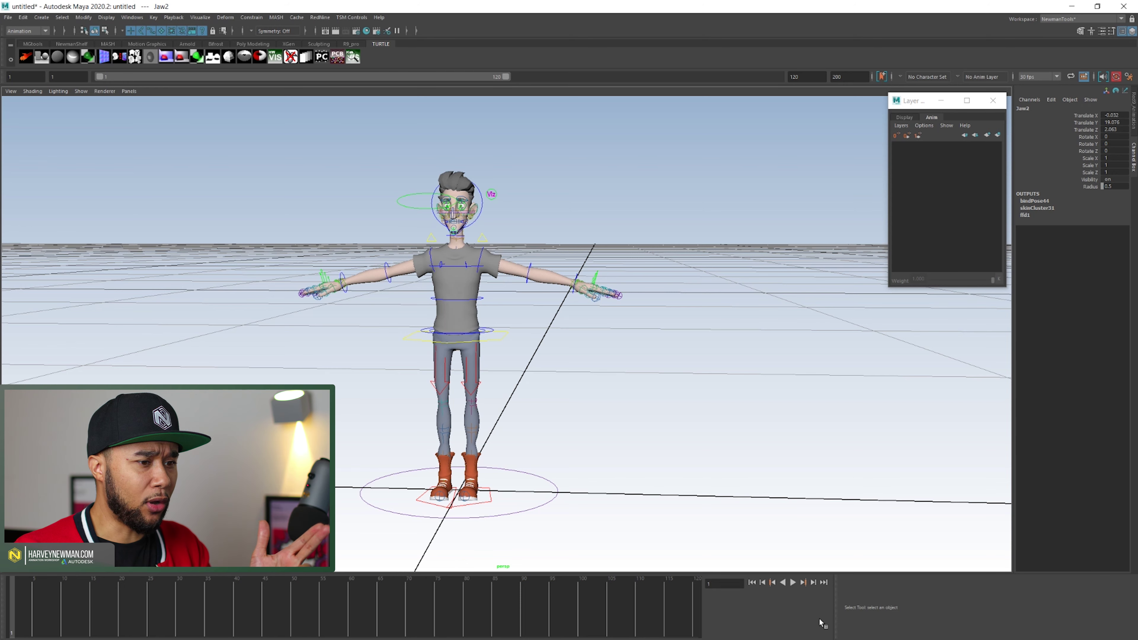
{"action": "left_click", "coordinate": [793, 582]}
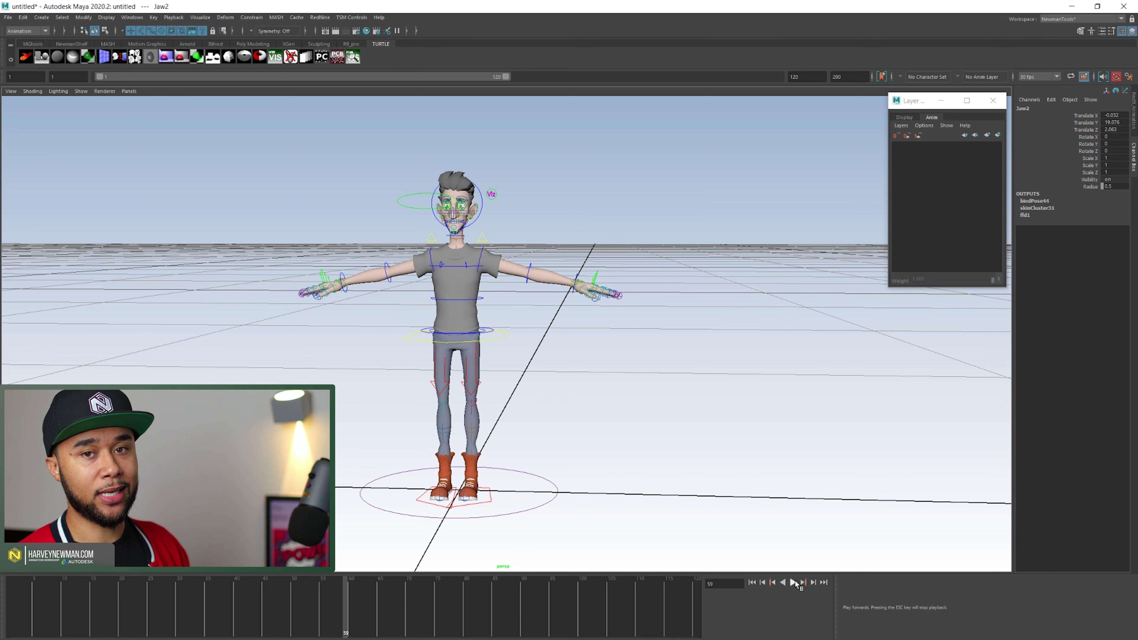
{"action": "key", "text": "alt+shift+v"}
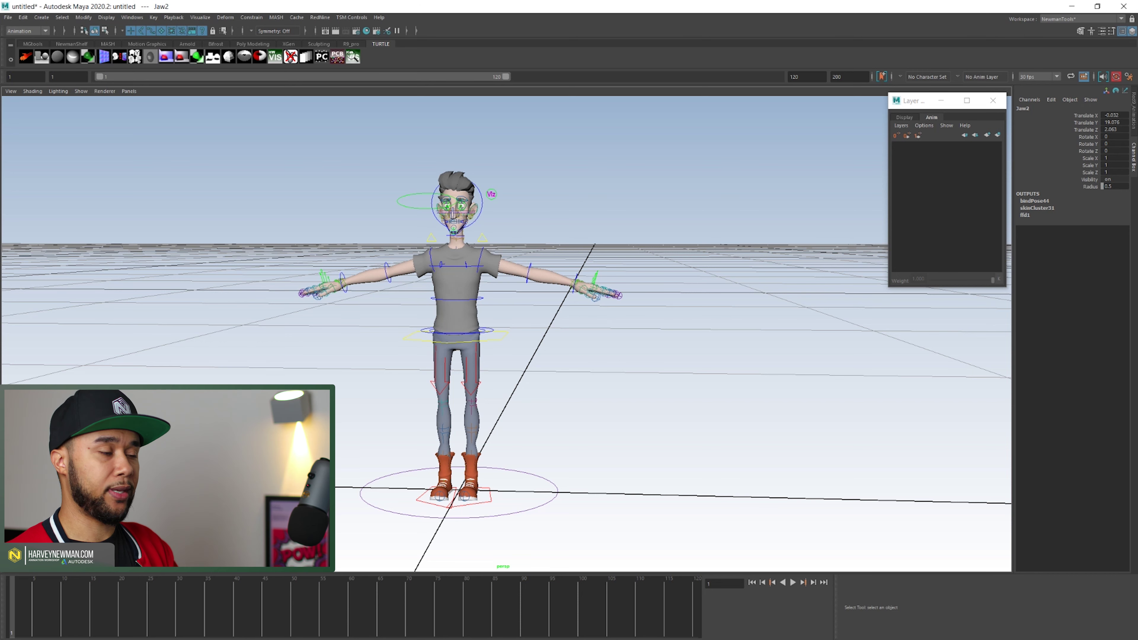
Start a new scene without saving and drag the character's .ma file into the viewport
{"action": "left_click", "coordinate": [7, 17]}
{"action": "left_click", "coordinate": [27, 35]}
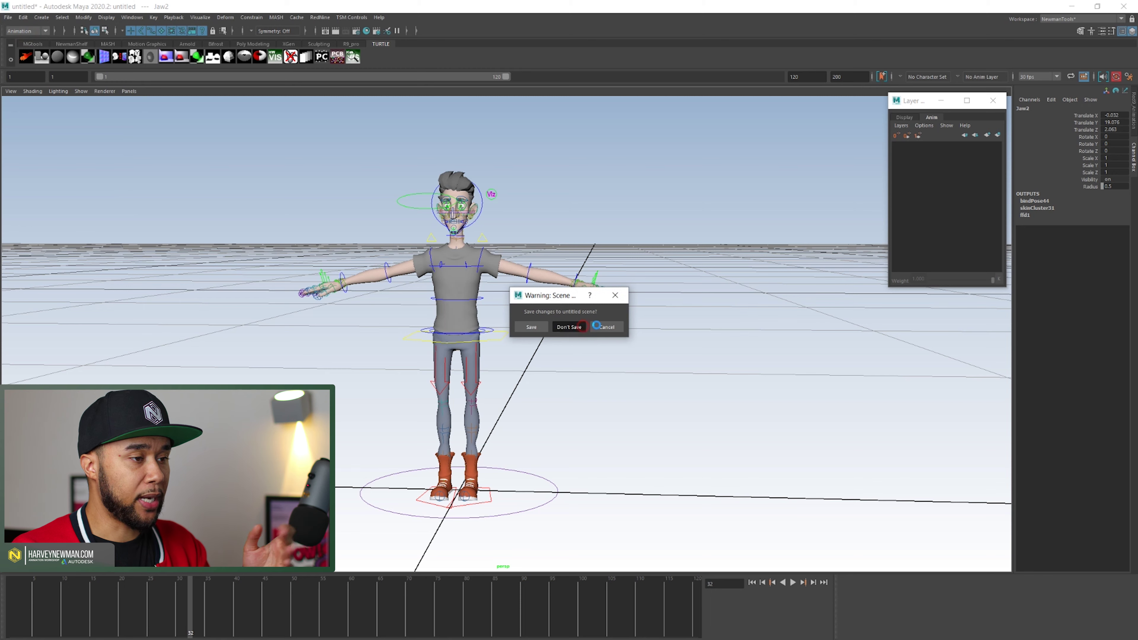
{"action": "left_click", "coordinate": [581, 326]}
{"action": "left_click_drag", "start_coordinate": [354, 322], "coordinate": [570, 359]}
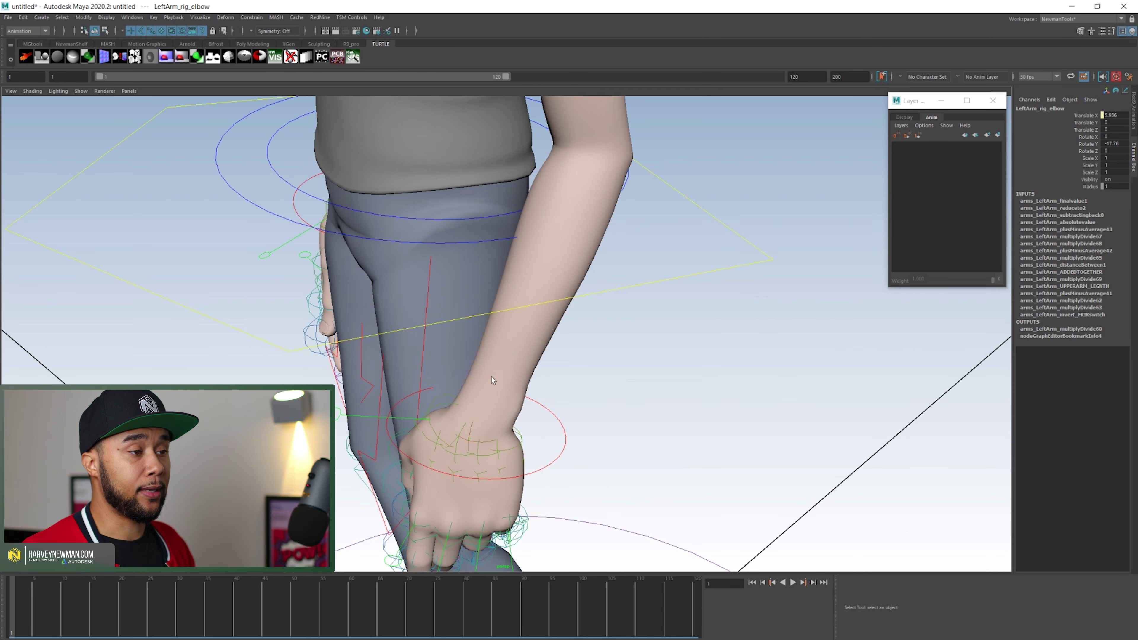
Look through FinalCam, play the head-and-eye animation, and select Head_FK to show its keys
{"action": "left_click", "coordinate": [126, 91]}
{"action": "mouse_move", "coordinate": [180, 98]}
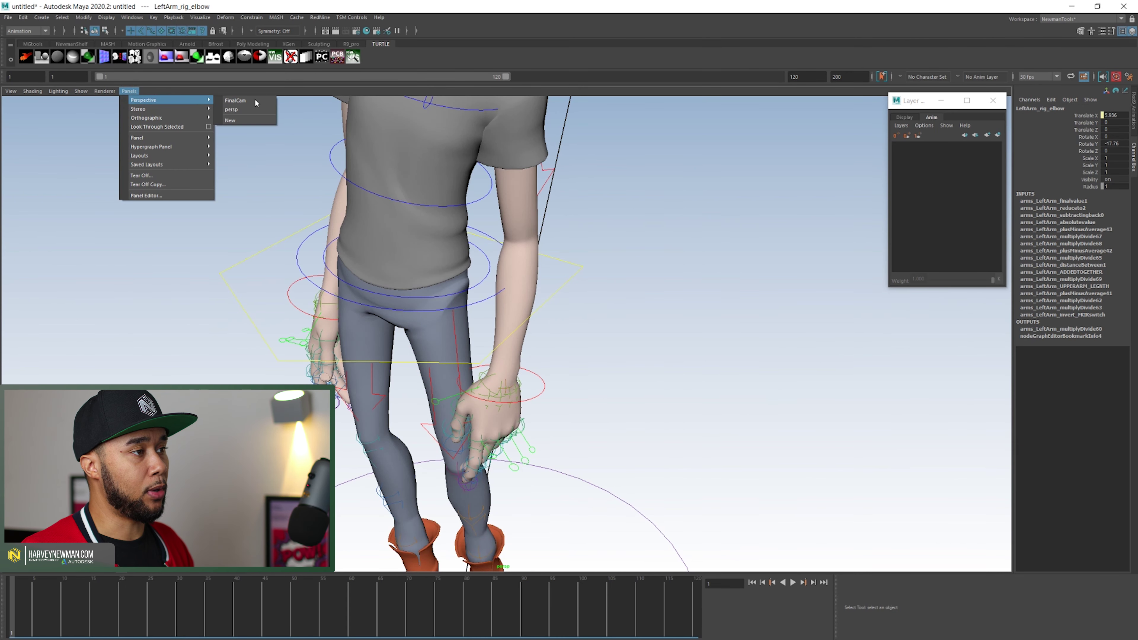
{"action": "left_click", "coordinate": [242, 111]}
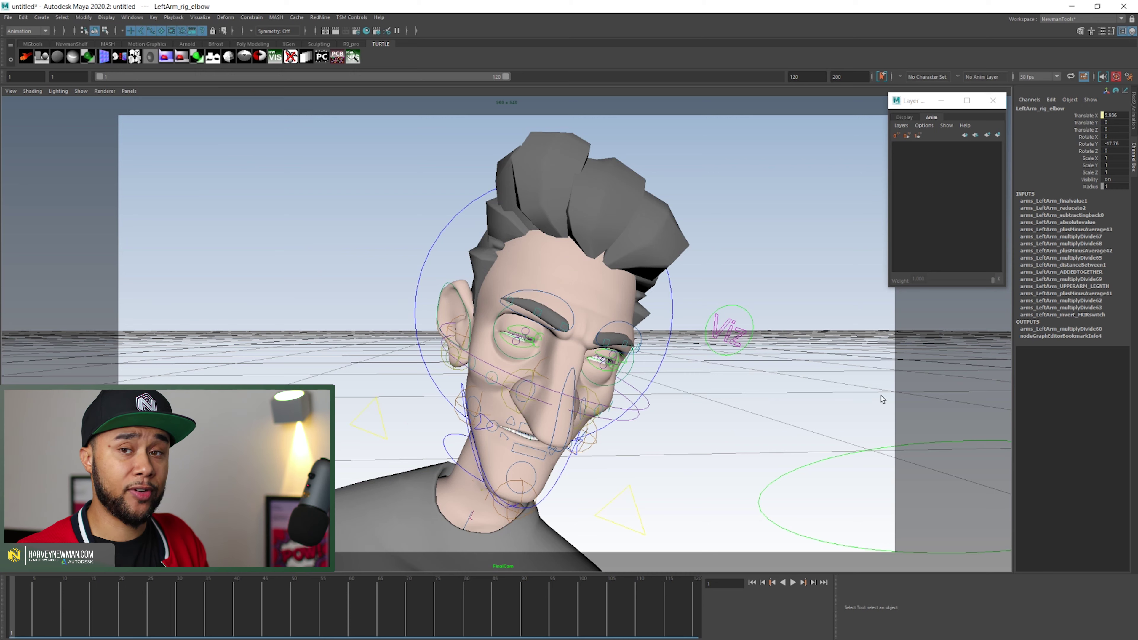
{"action": "left_click", "coordinate": [792, 583]}
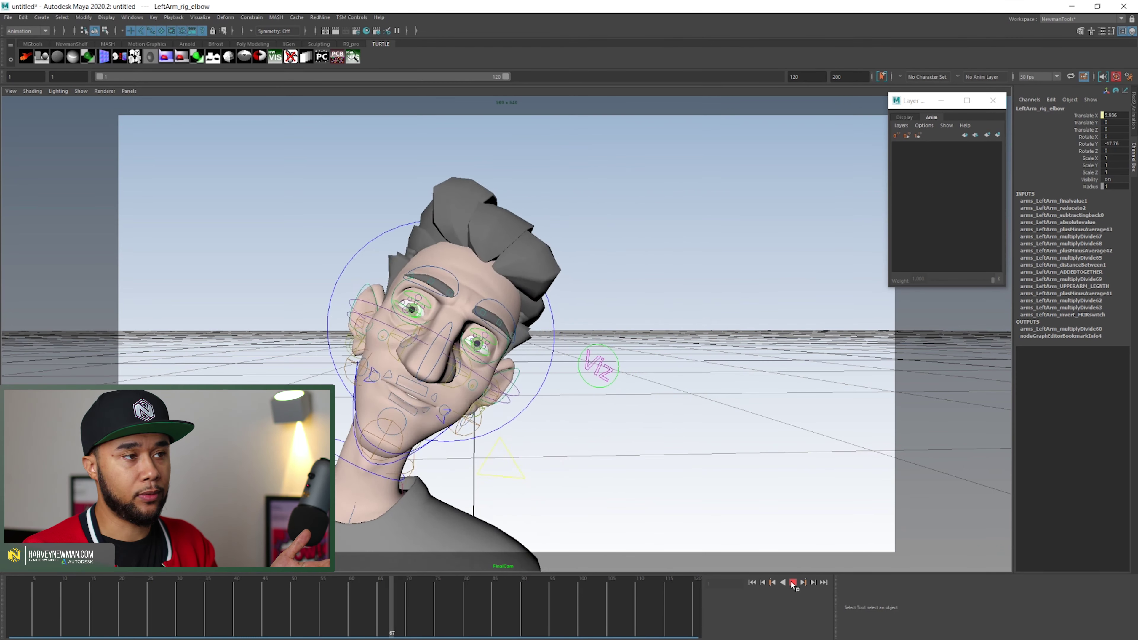
{"action": "left_click", "coordinate": [793, 583]}
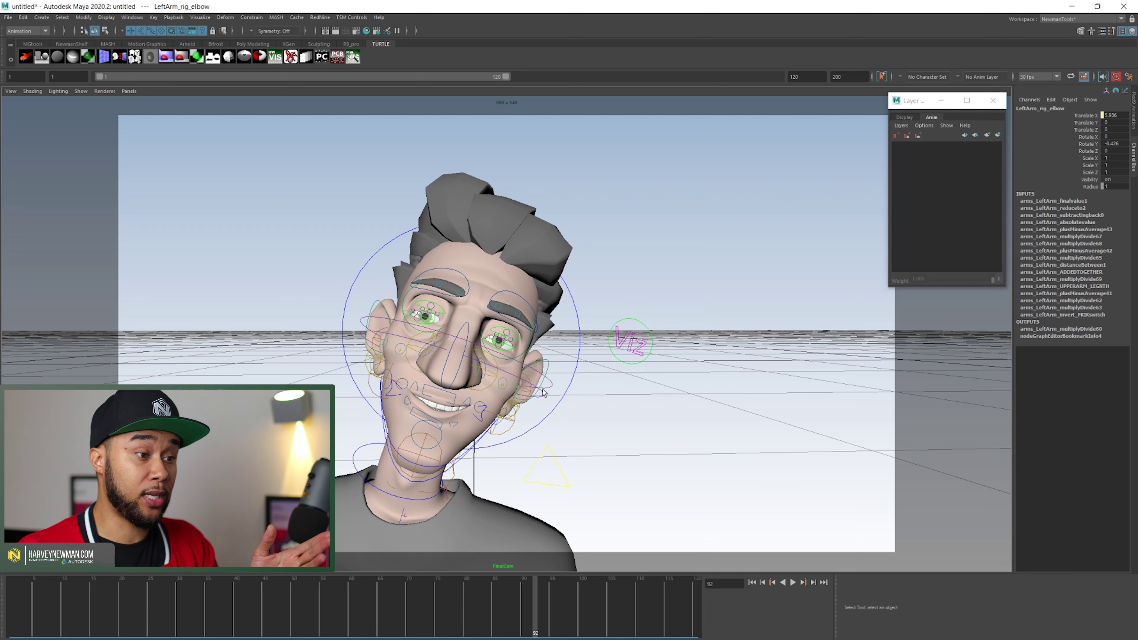
{"action": "left_click", "coordinate": [566, 390]}
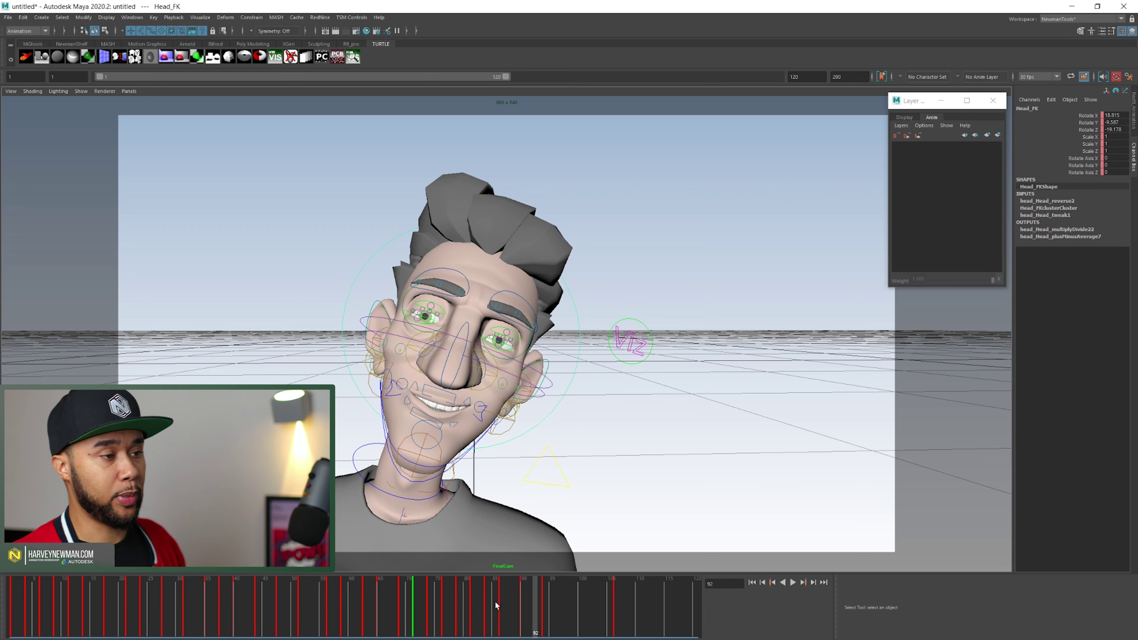
Scrub through the head keys and play the full 120-frame animation
{"action": "left_click_drag", "start_coordinate": [133, 623], "coordinate": [29, 627]}
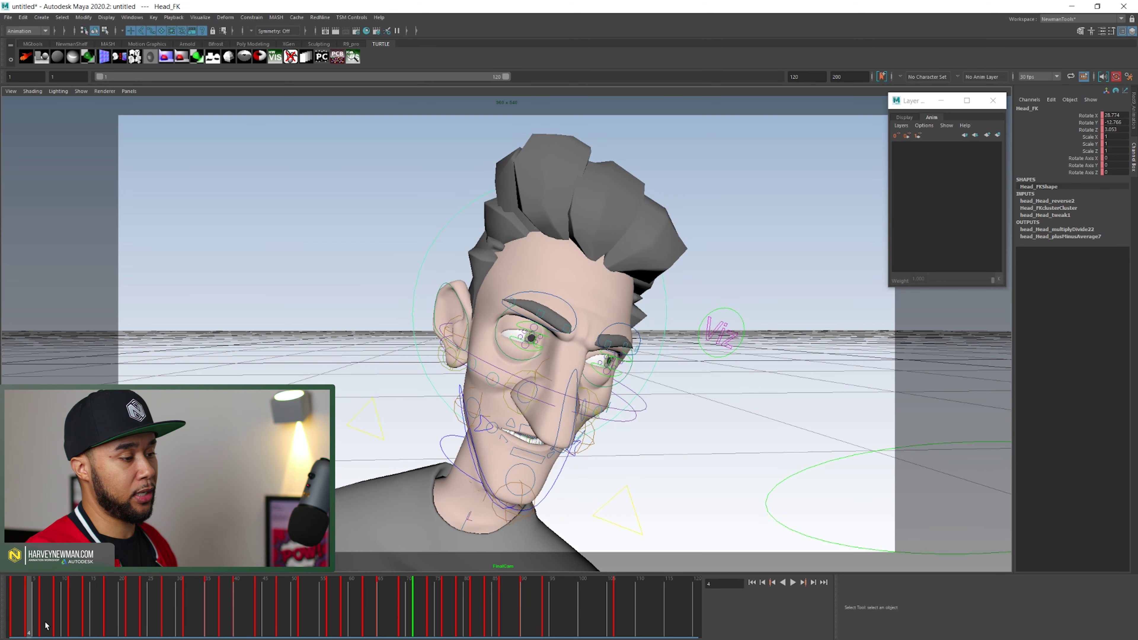
{"action": "left_click_drag", "start_coordinate": [226, 624], "coordinate": [30, 619]}
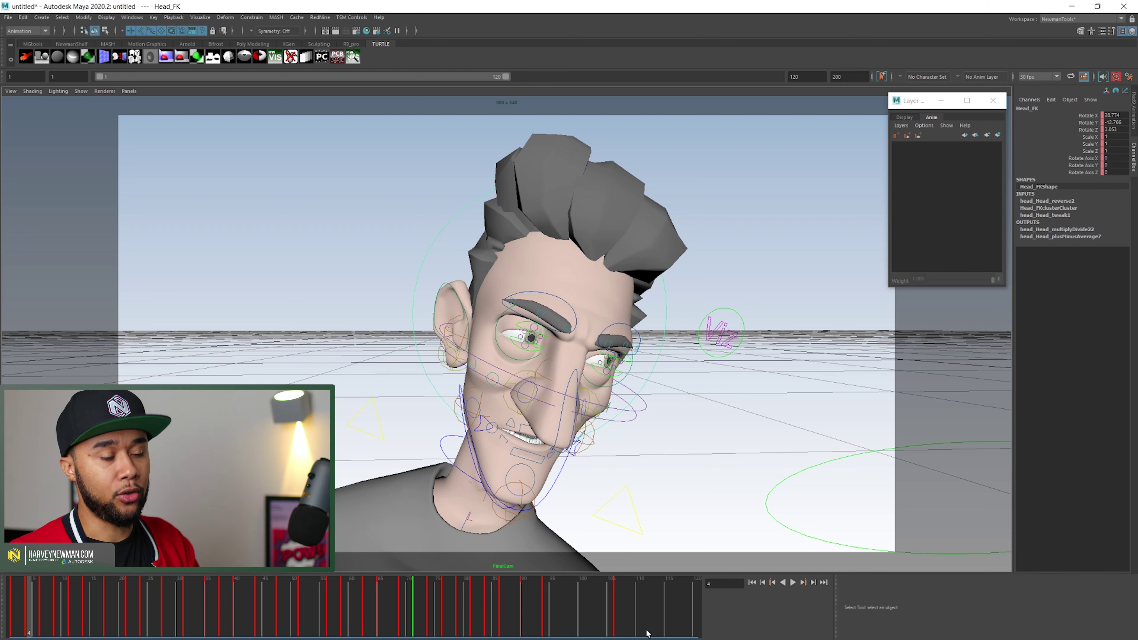
{"action": "left_click", "coordinate": [792, 582]}
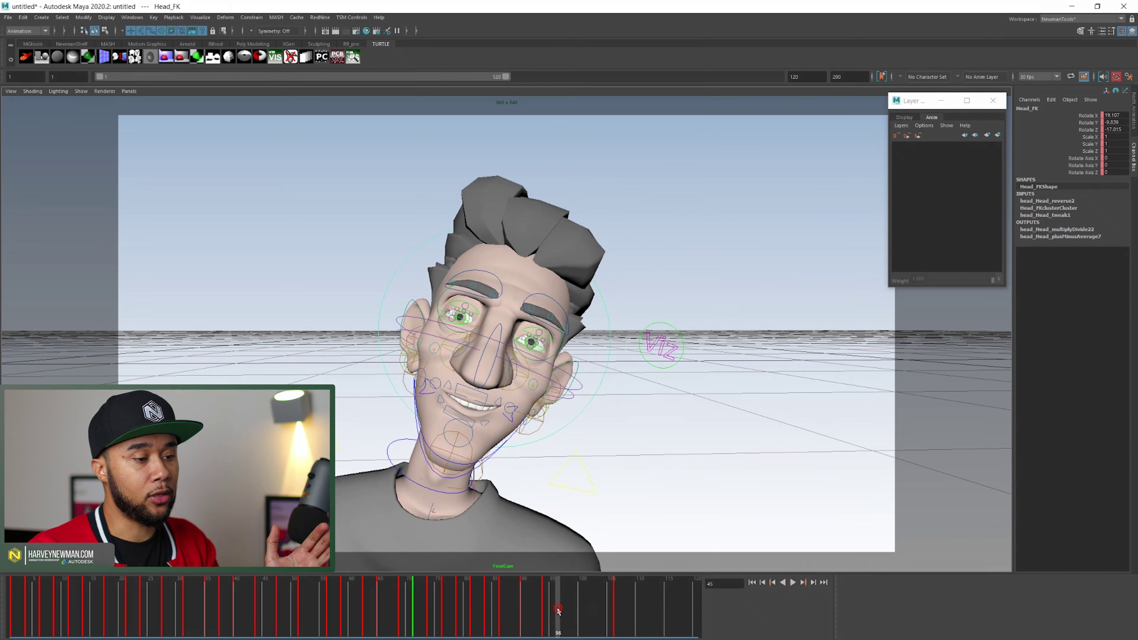
{"action": "left_click", "coordinate": [792, 581]}
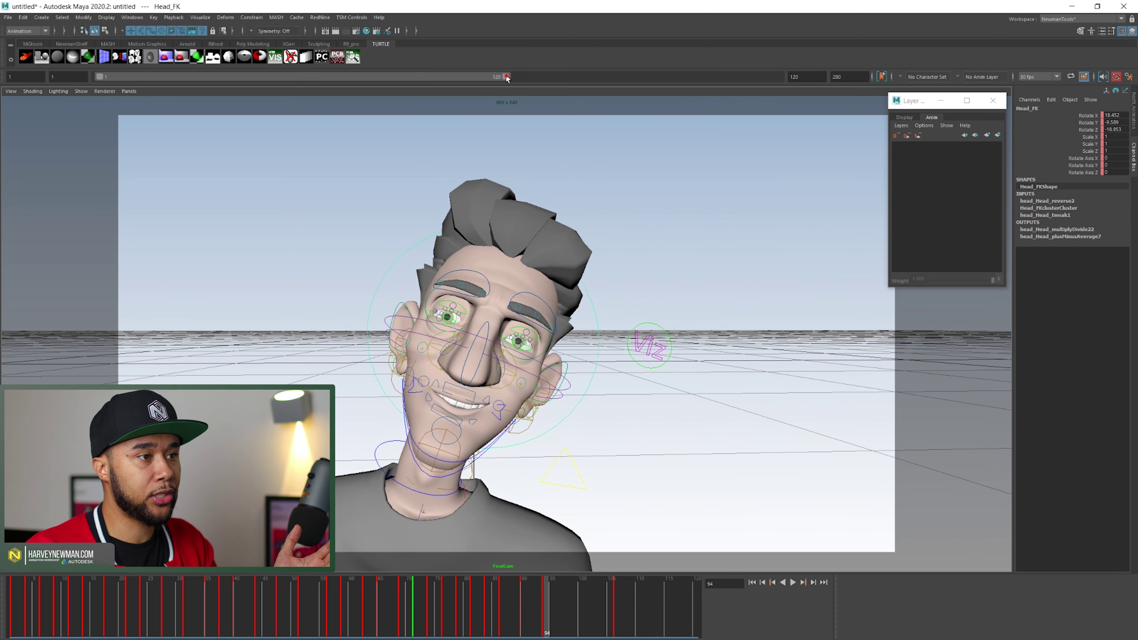
End the playback range at frame 94 and replay the shortened animation
{"action": "left_click_drag", "start_coordinate": [506, 79], "coordinate": [415, 121]}
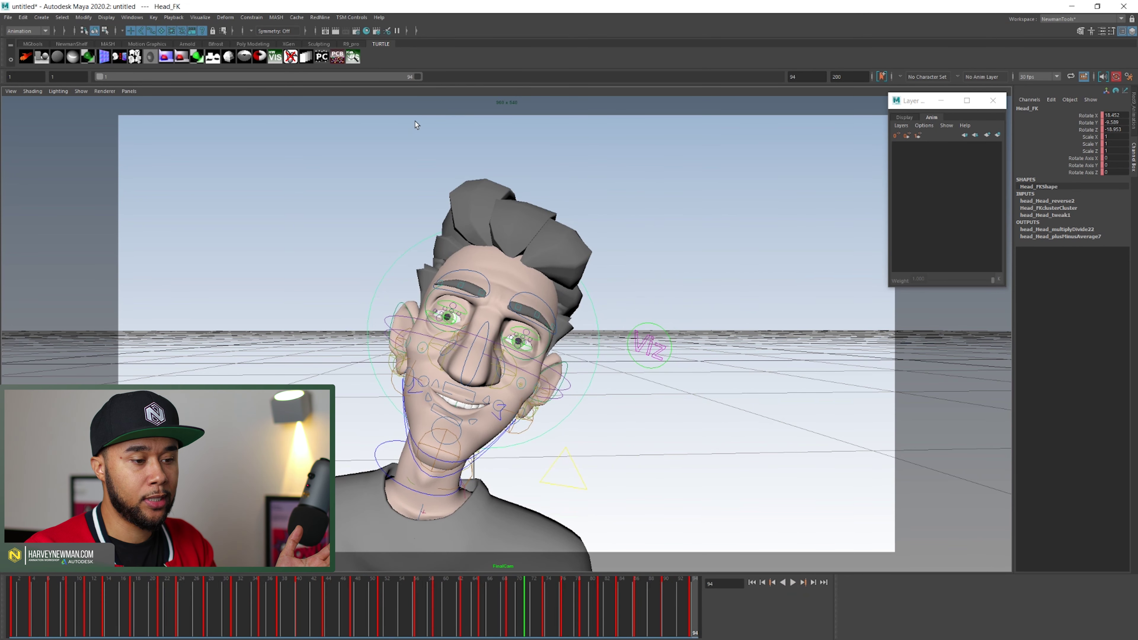
{"action": "left_click", "coordinate": [794, 583]}
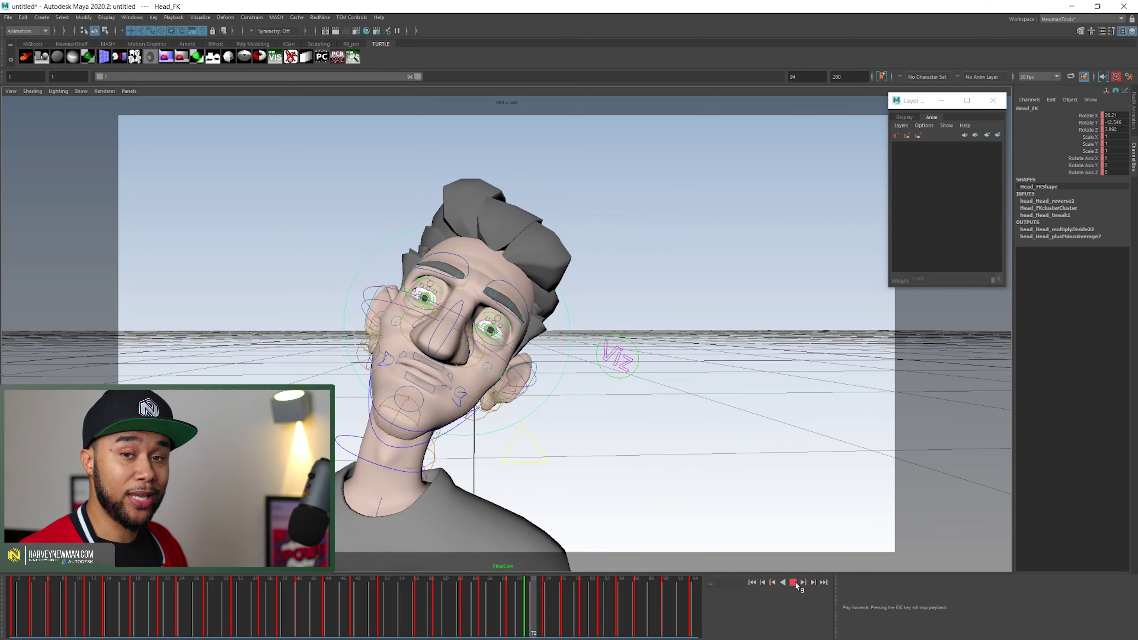
{"action": "left_click", "coordinate": [794, 582]}
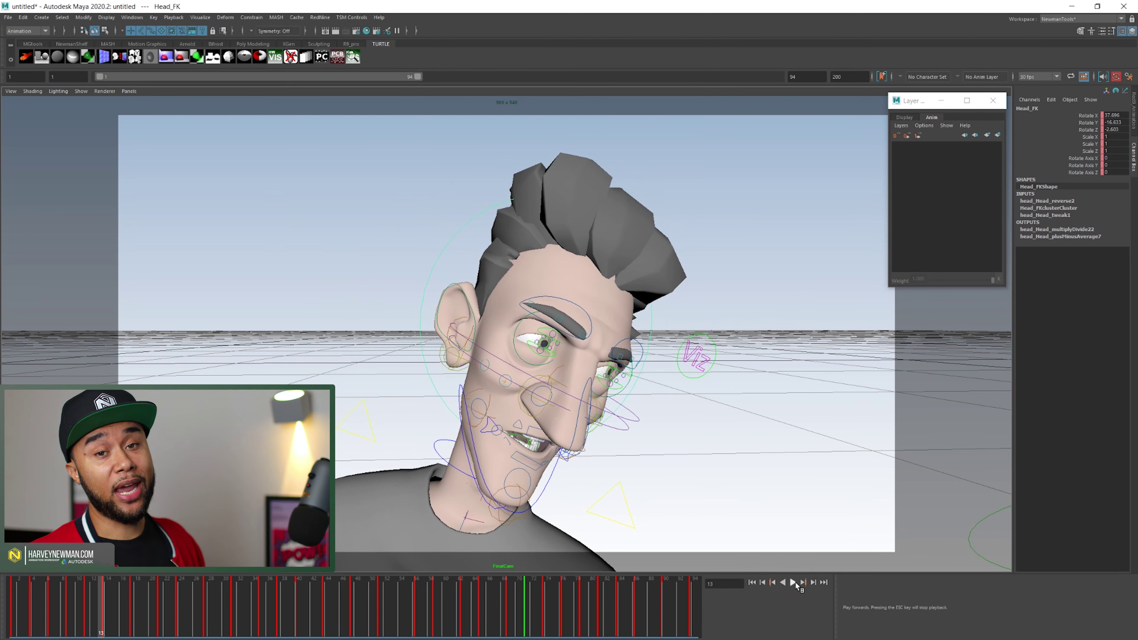